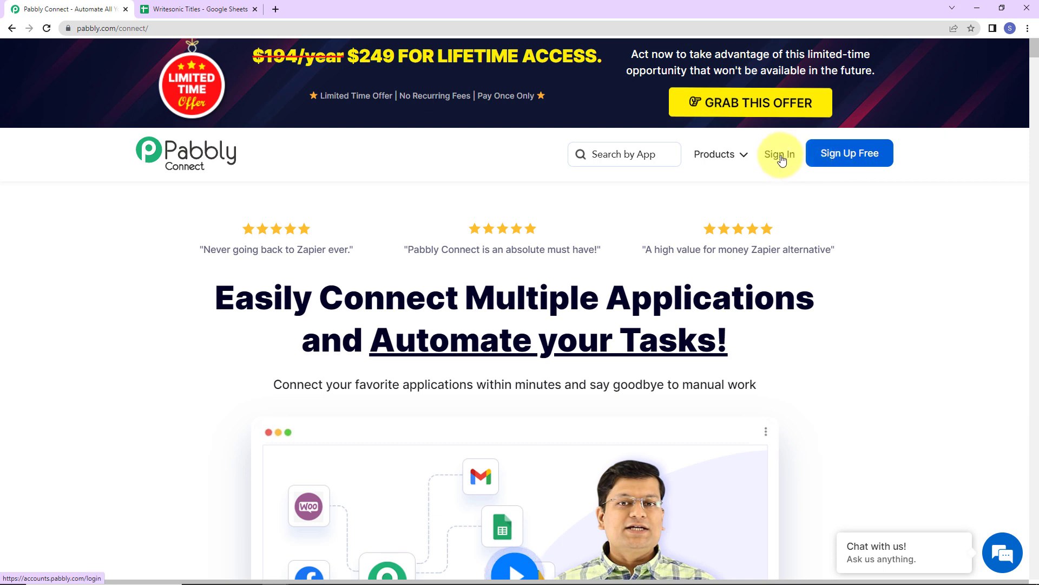
Sign in to Pabbly, open Pabbly Connect and create a workflow named "How to Write Articles using Writesonic".
{"action": "left_click", "coordinate": [777, 156]}
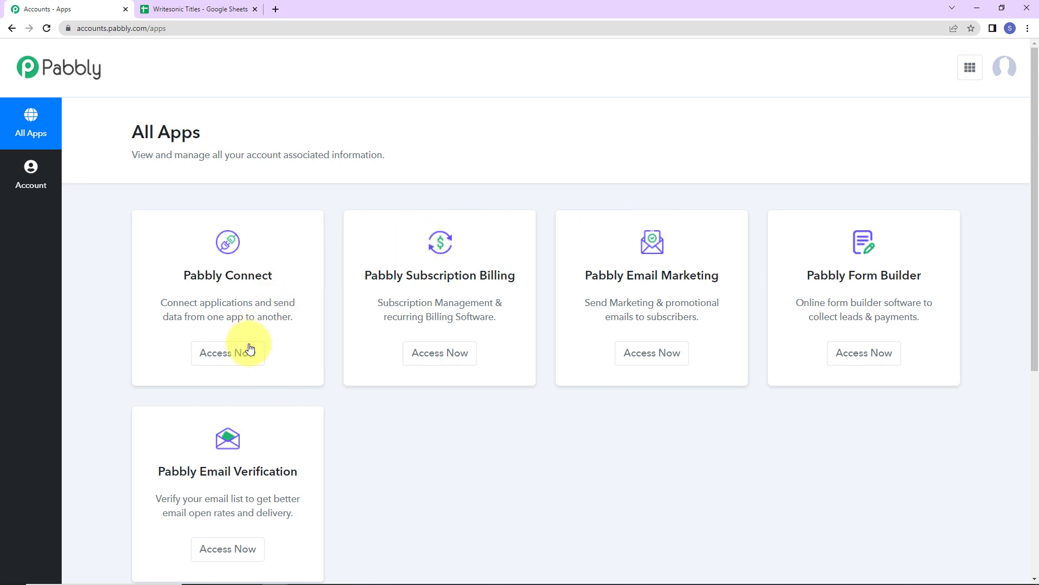
{"action": "left_click", "coordinate": [215, 359]}
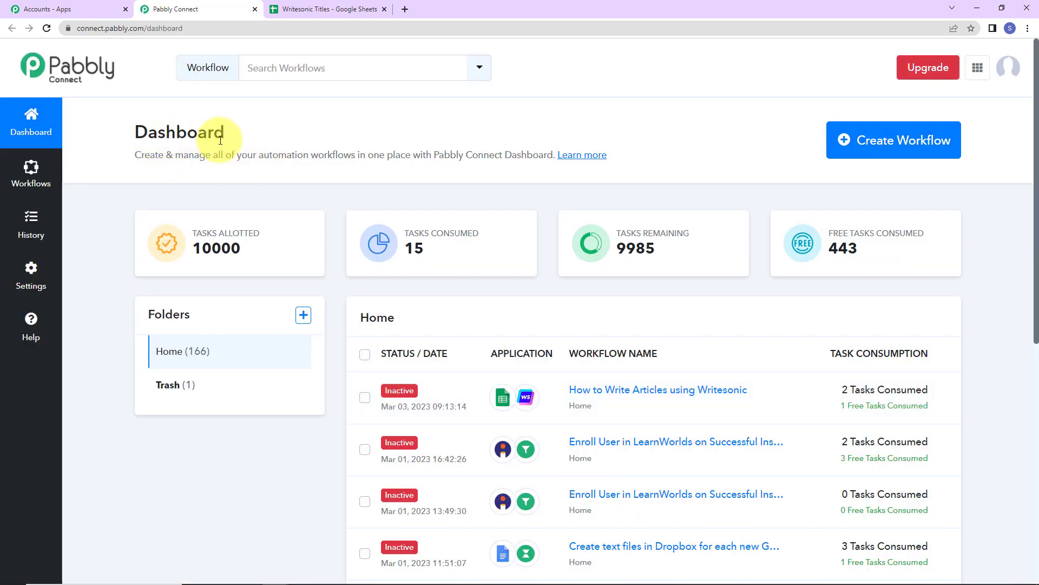
{"action": "left_click", "coordinate": [916, 152]}
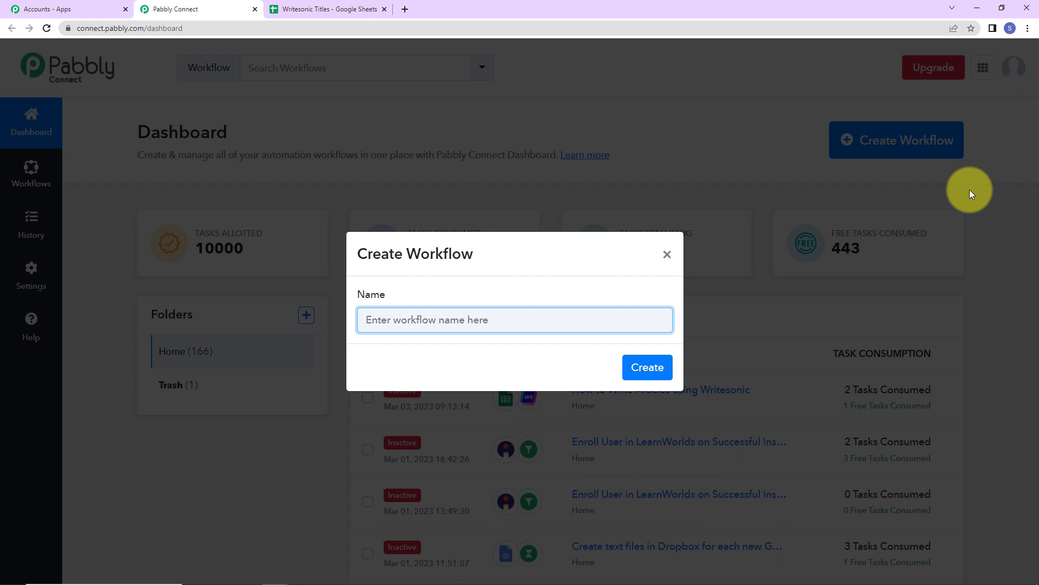
{"action": "type", "text": "How to Write Articles using Writesonic"}
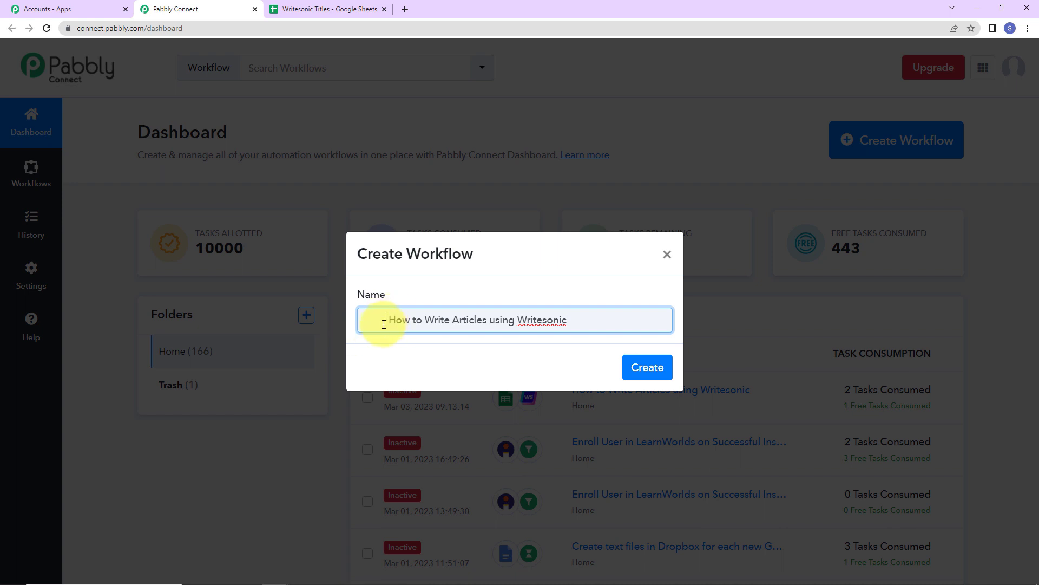
{"action": "key", "text": "BackSpace"}
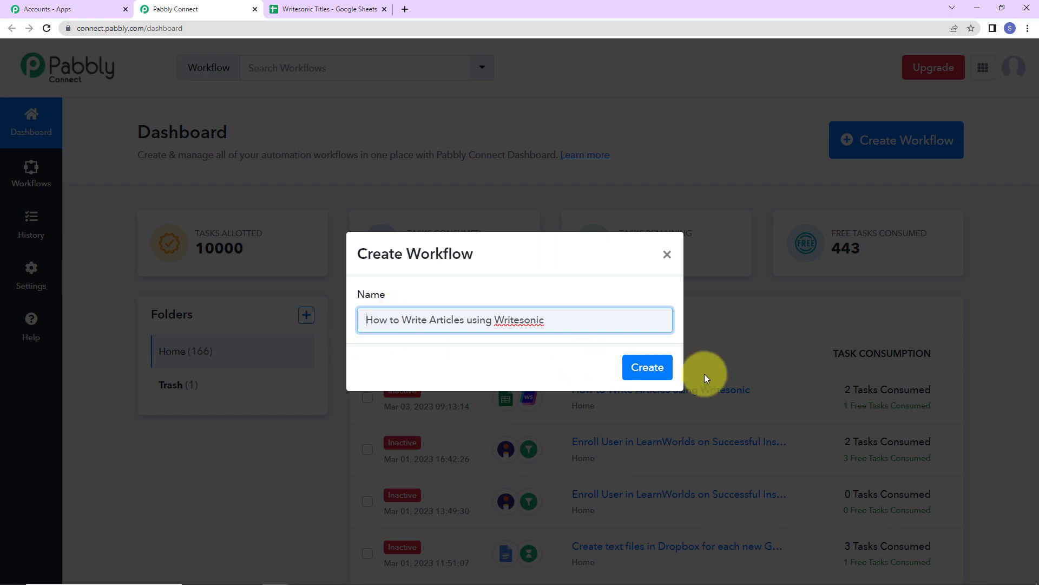
{"action": "left_click", "coordinate": [644, 367]}
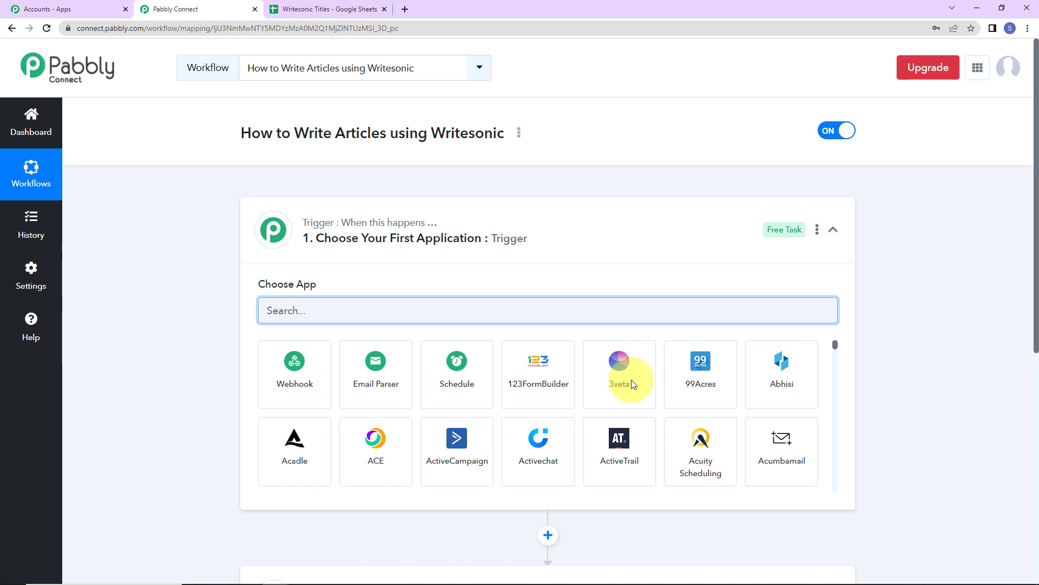
Set the workflow trigger to Google Sheets with the New or Updated Spreadsheet Row event and copy its webhook URL.
{"action": "scroll", "coordinate": [636, 383], "scroll_direction": "down", "scroll_amount": 3}
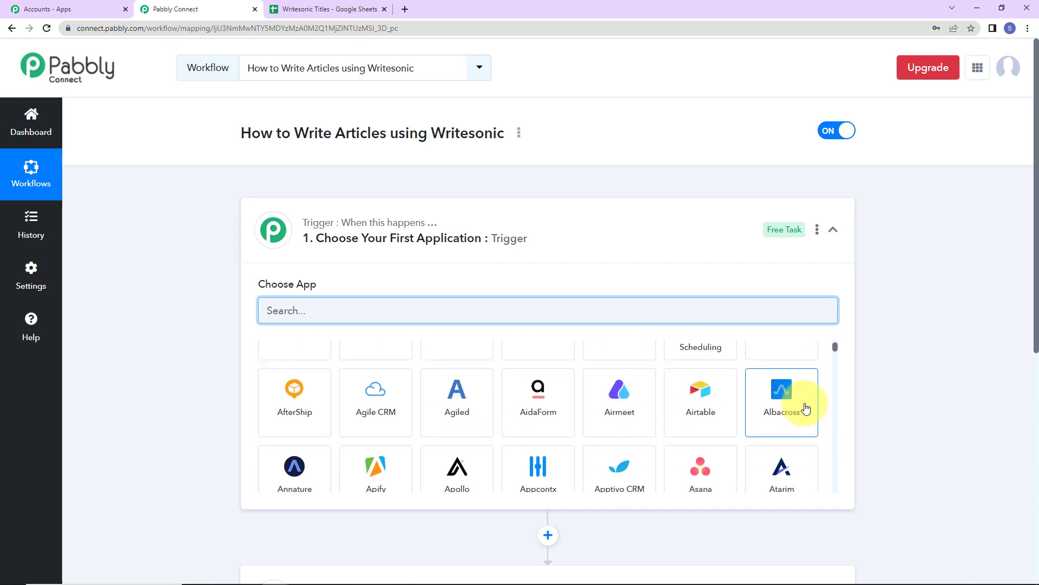
{"action": "scroll", "coordinate": [971, 393], "scroll_direction": "down", "scroll_amount": 2}
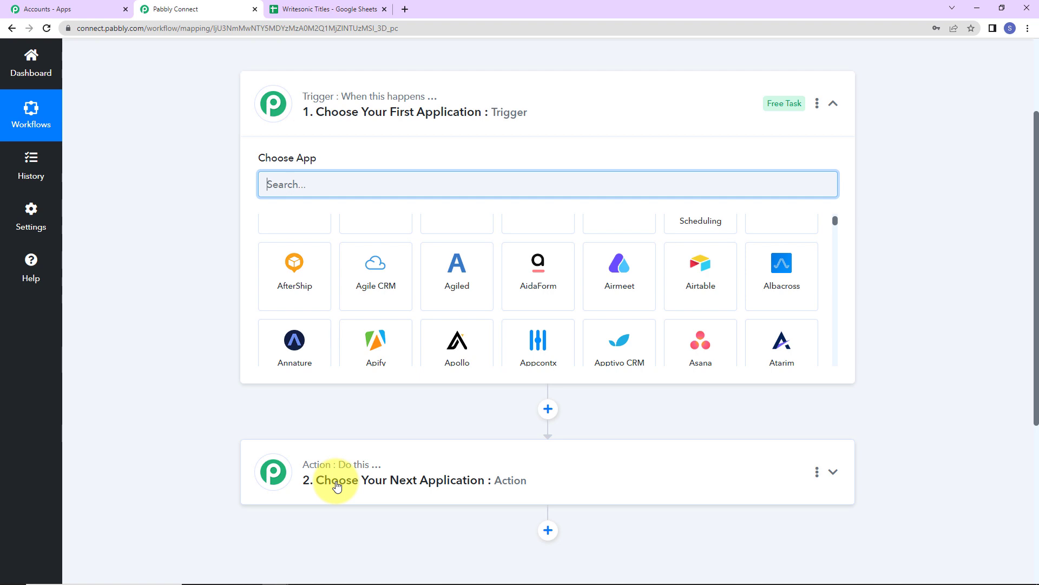
{"action": "type", "text": "google"}
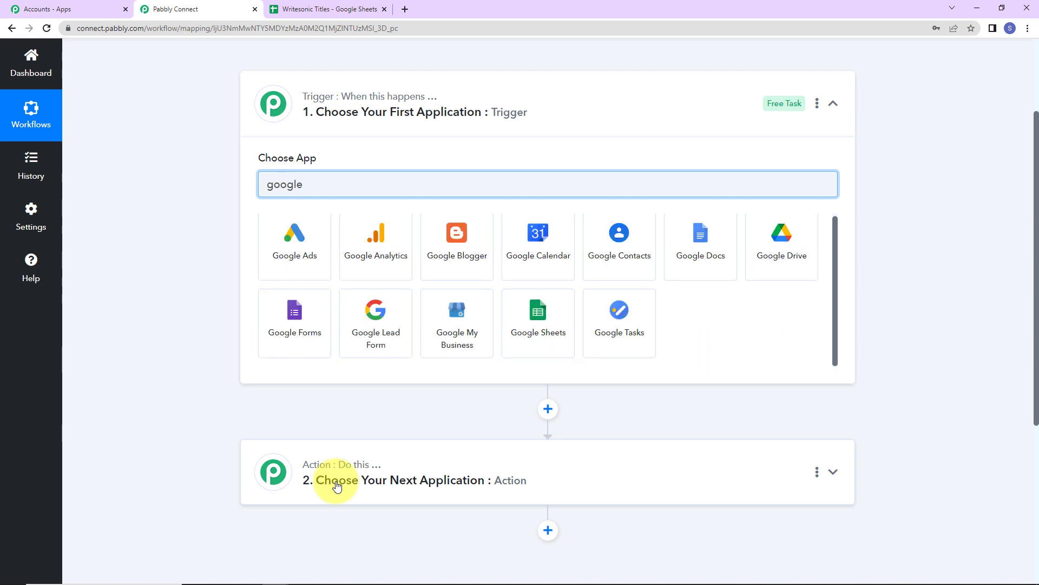
{"action": "left_click", "coordinate": [518, 324]}
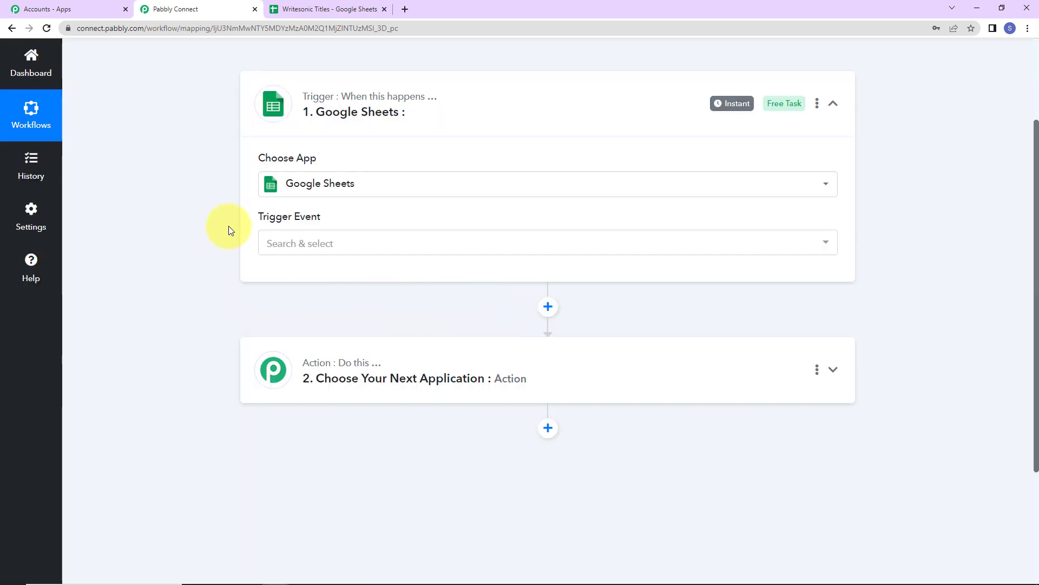
{"action": "left_click", "coordinate": [275, 244]}
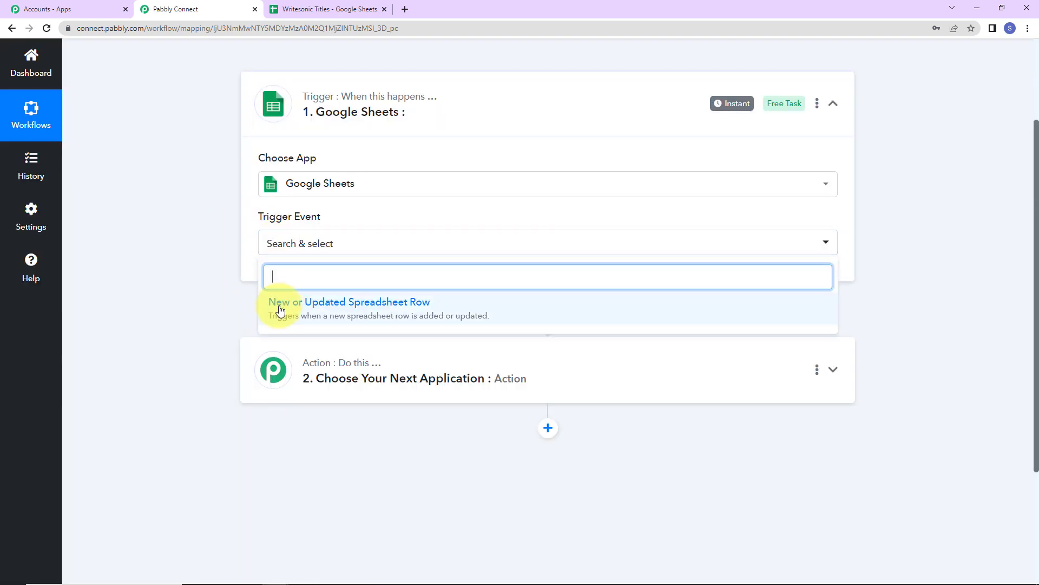
{"action": "left_click", "coordinate": [284, 309]}
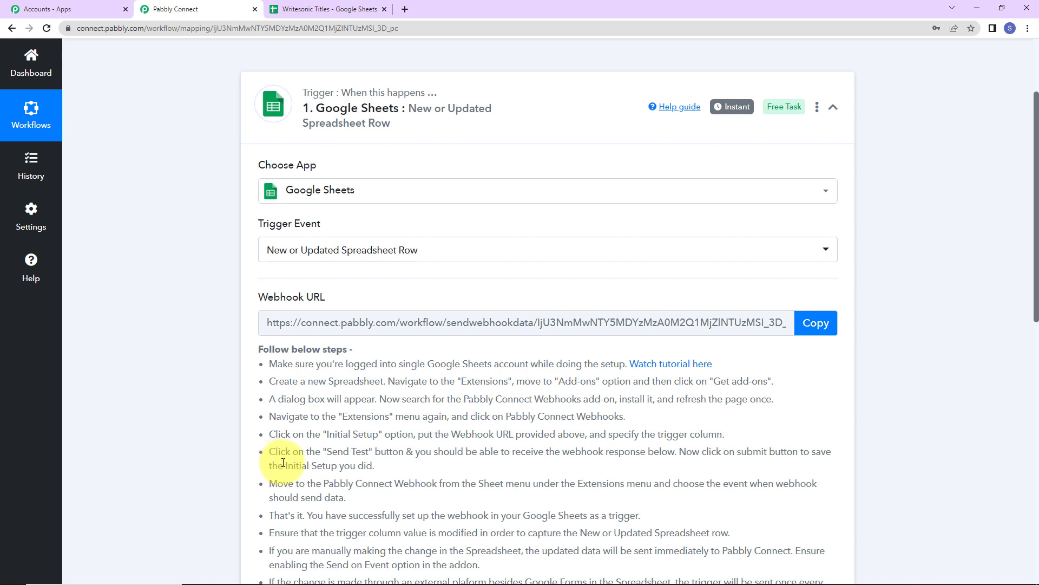
{"action": "left_click_drag", "start_coordinate": [255, 295], "coordinate": [335, 306]}
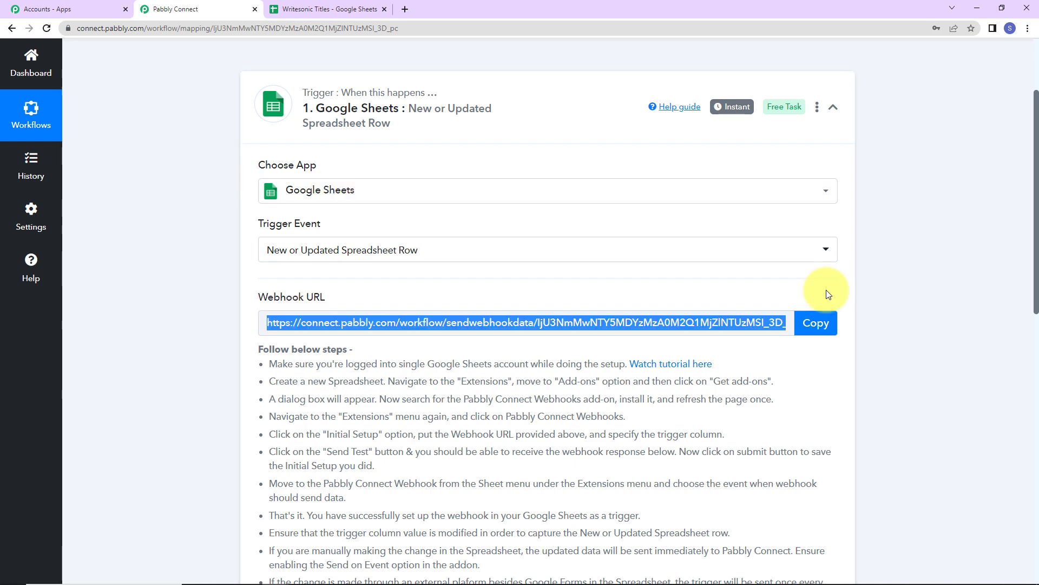
{"action": "left_click", "coordinate": [811, 327]}
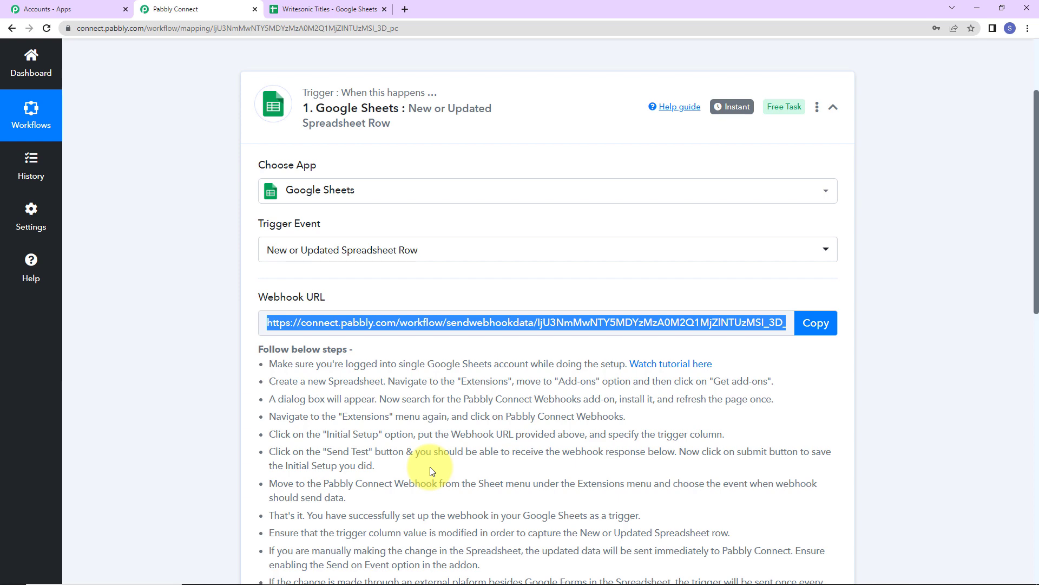
In the Writesonic Titles spreadsheet, look up the Pabbly Connect Webhooks add-on in the Marketplace and reload the spreadsheet.
{"action": "left_click", "coordinate": [345, 11]}
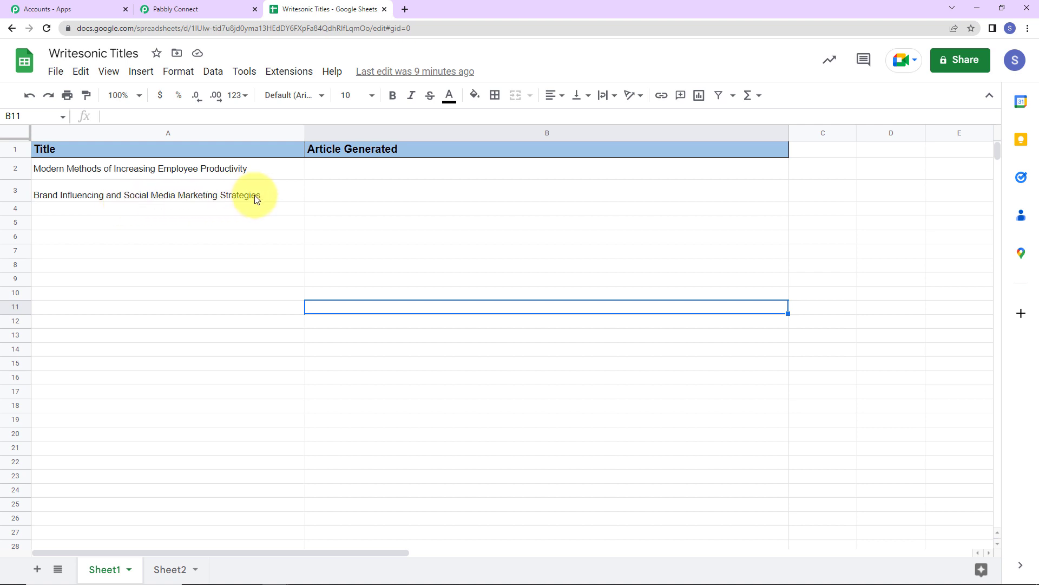
{"action": "left_click", "coordinate": [284, 73]}
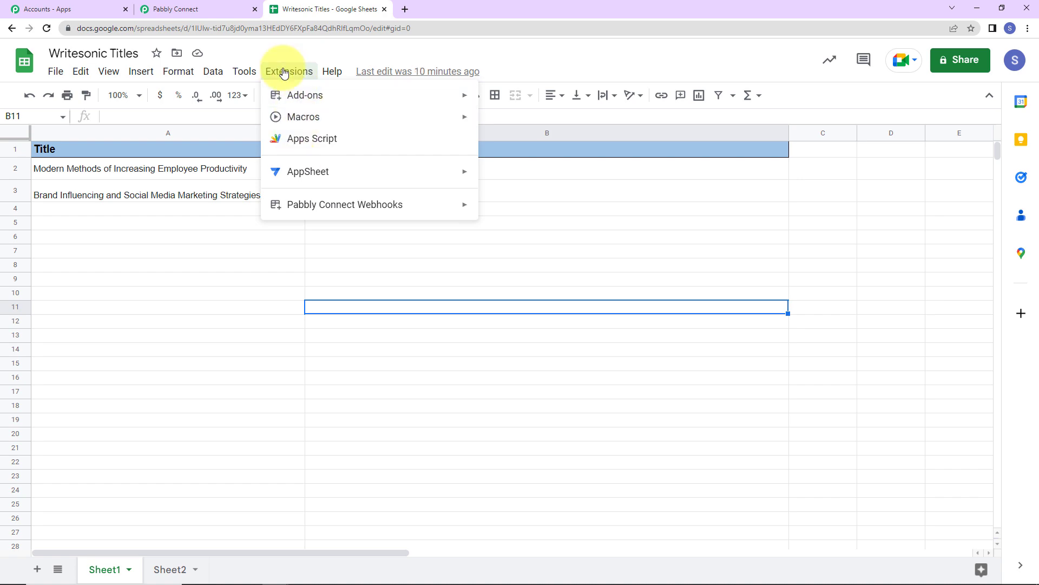
{"action": "mouse_move", "coordinate": [292, 100]}
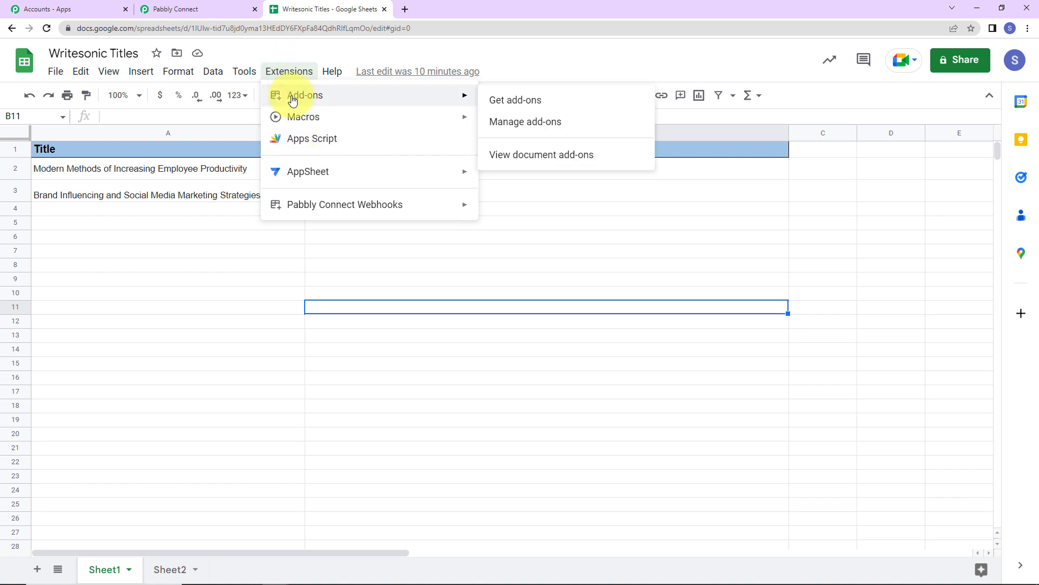
{"action": "left_click", "coordinate": [565, 105]}
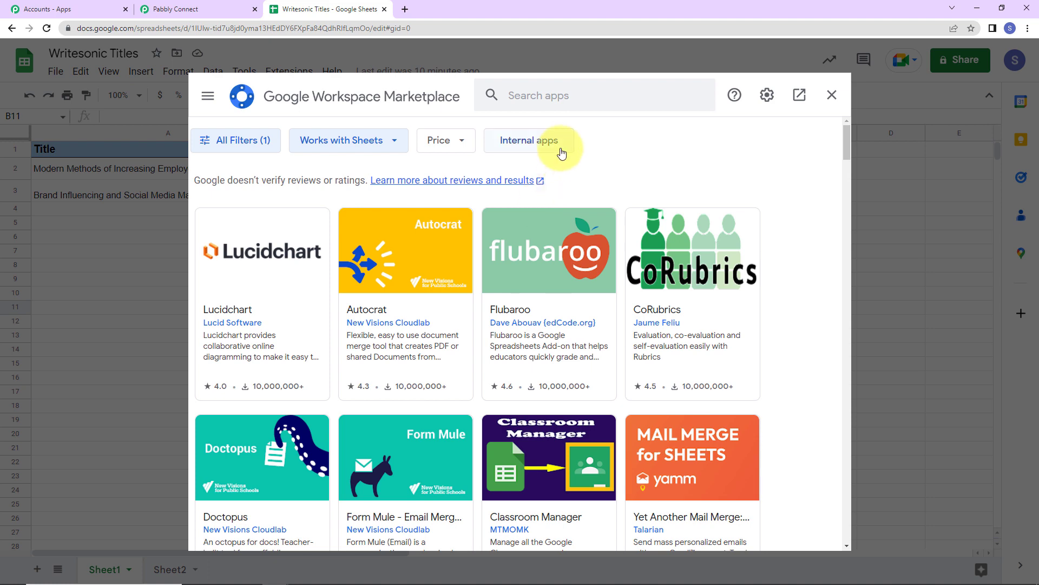
{"action": "left_click", "coordinate": [567, 89]}
{"action": "type", "text": "pabbly"}
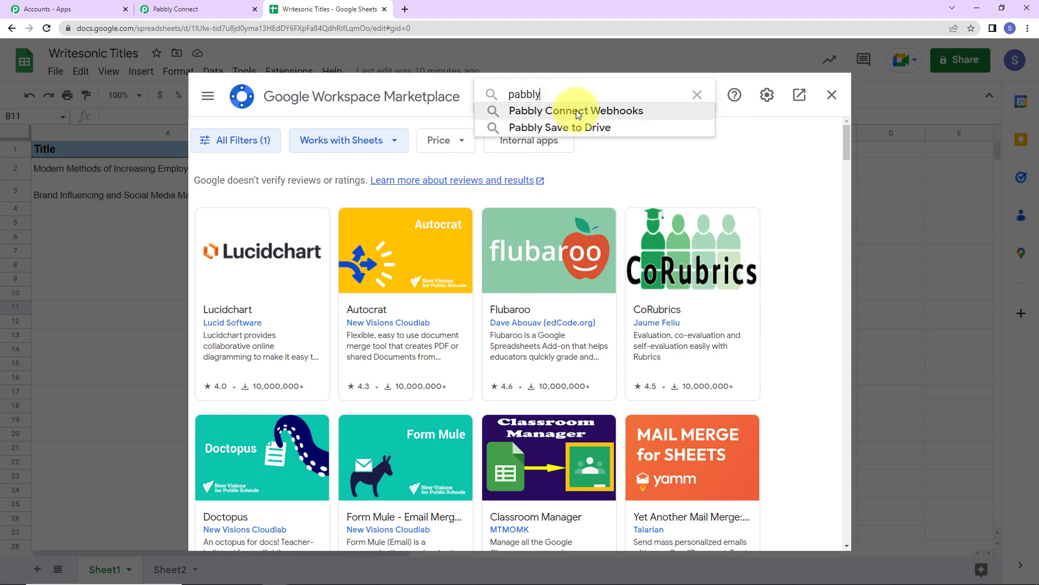
{"action": "left_click", "coordinate": [576, 110]}
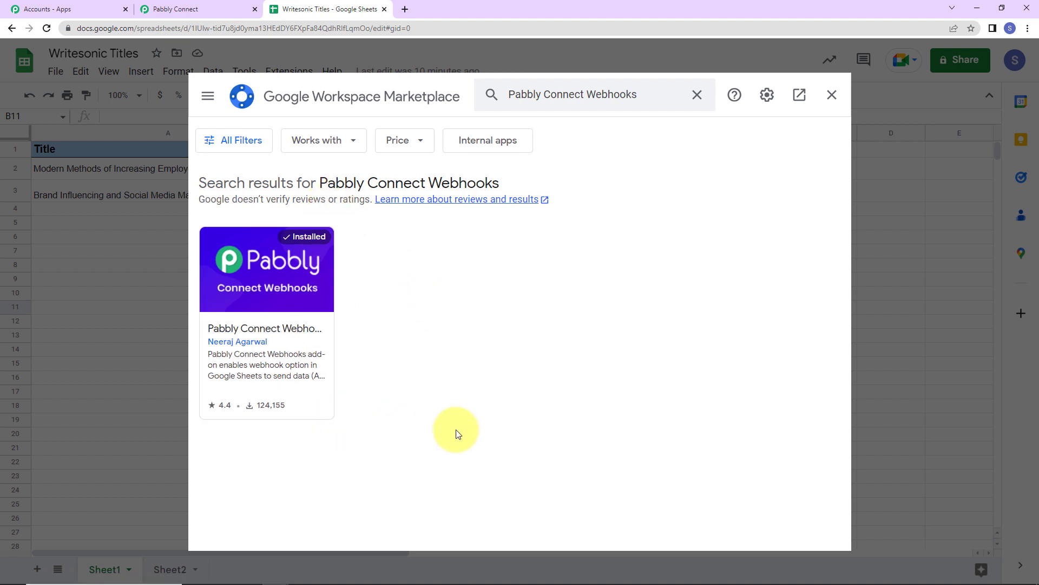
{"action": "left_click", "coordinate": [832, 96]}
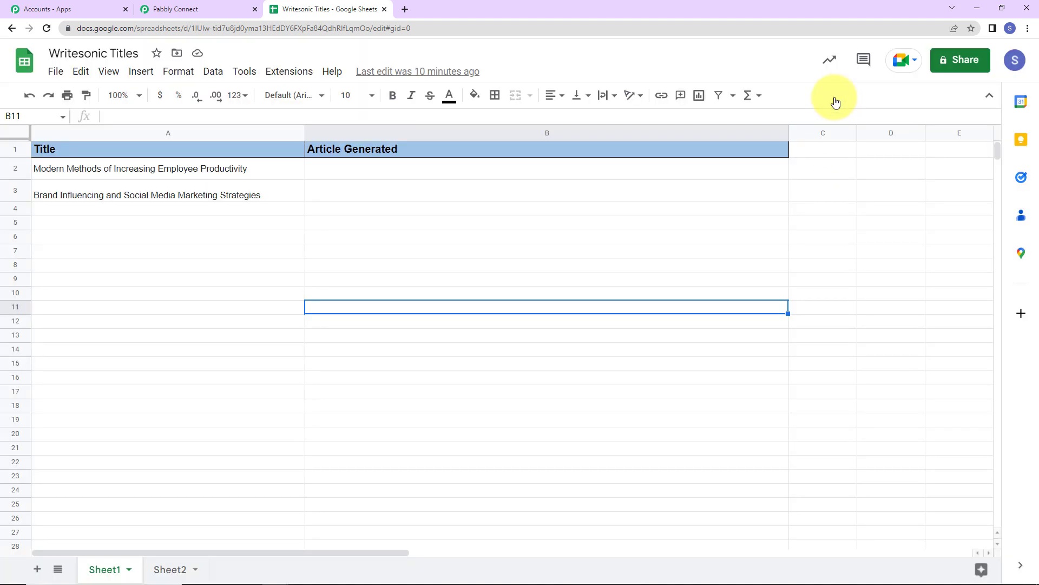
{"action": "left_click", "coordinate": [46, 28]}
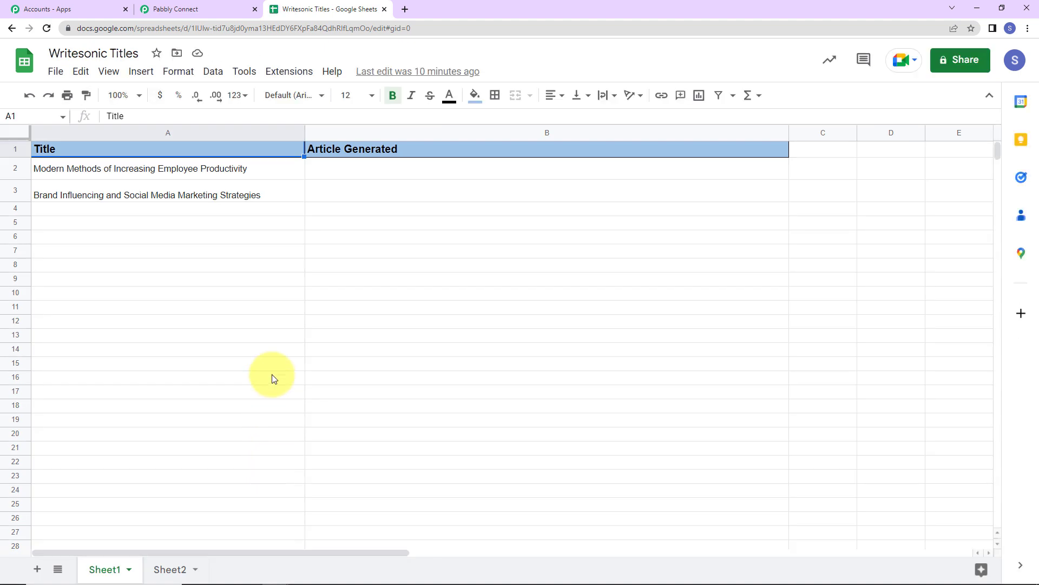
Open the Pabbly Connect Webhooks initial setup for Sheet1 and enter the webhook URL copied from the Pabbly Connect workflow.
{"action": "left_click", "coordinate": [274, 75]}
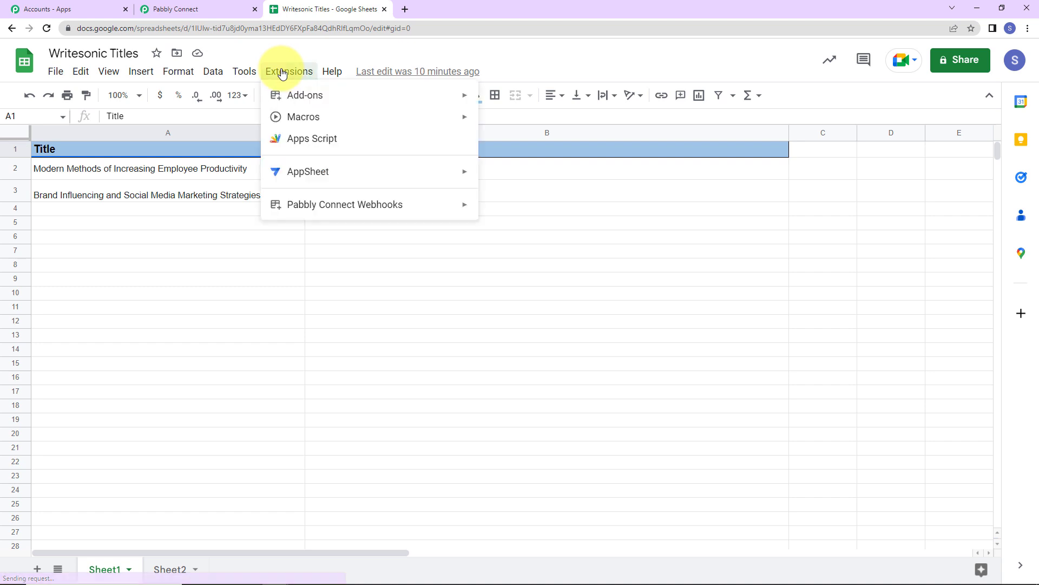
{"action": "mouse_move", "coordinate": [336, 209]}
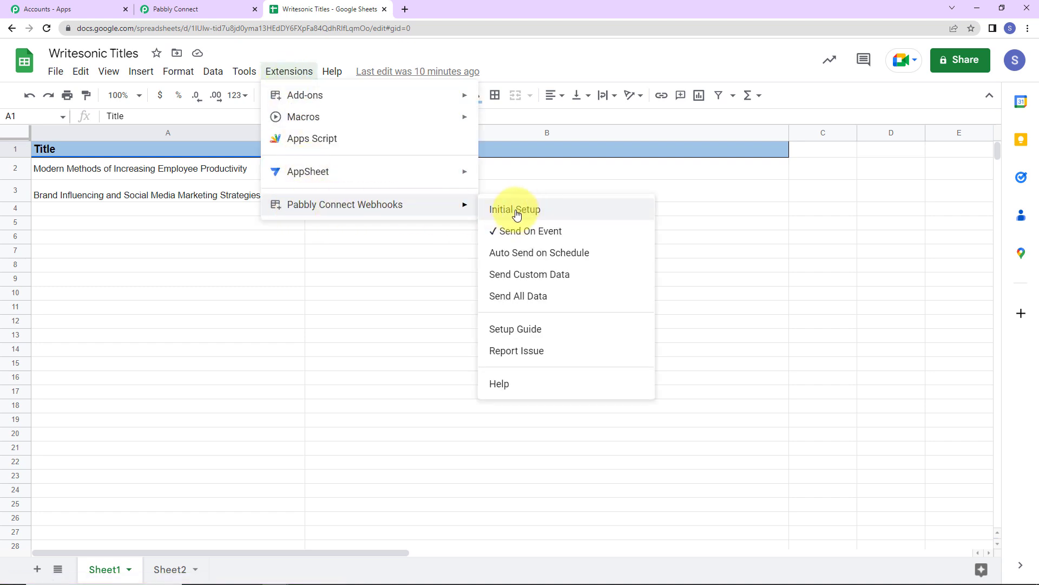
{"action": "left_click", "coordinate": [544, 211]}
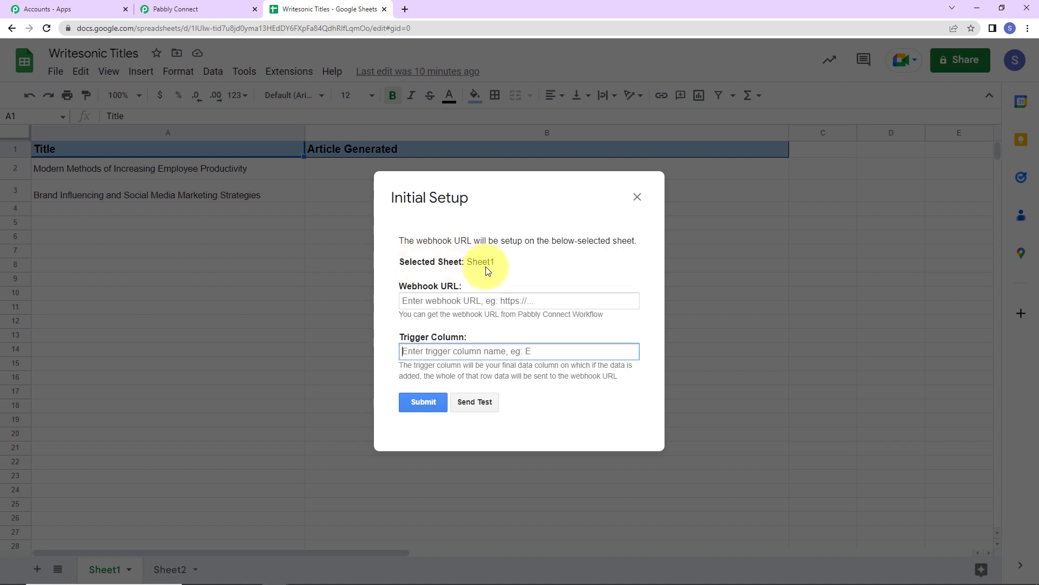
{"action": "left_click", "coordinate": [182, 9]}
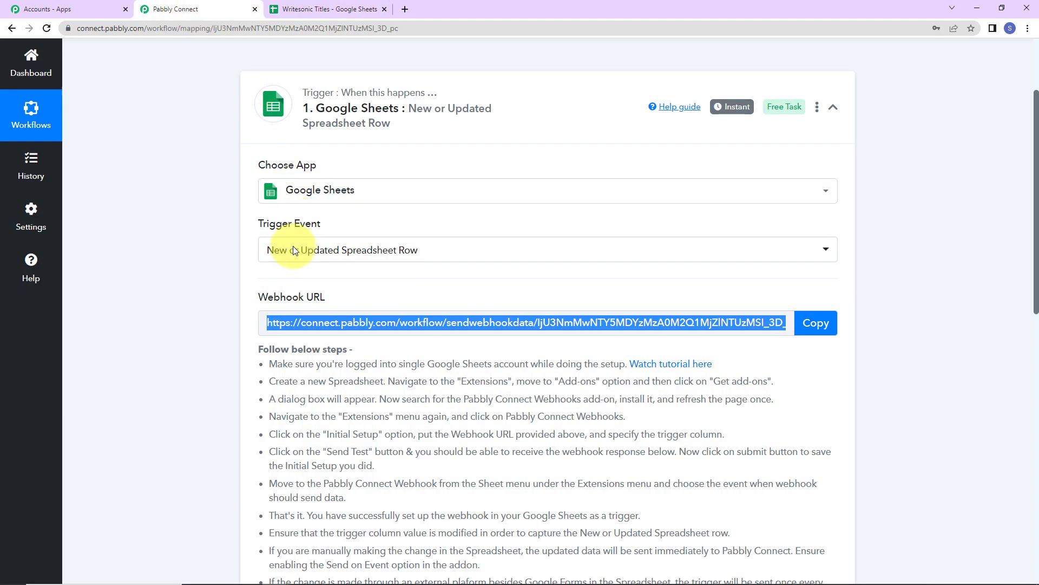
{"action": "left_click", "coordinate": [817, 323]}
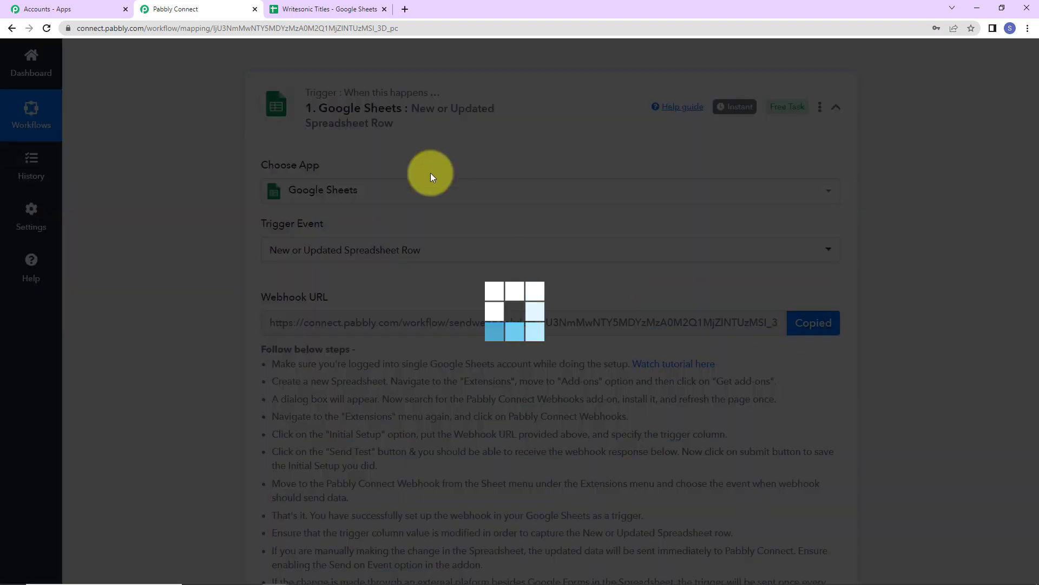
{"action": "left_click", "coordinate": [350, 9]}
{"action": "left_click", "coordinate": [418, 298]}
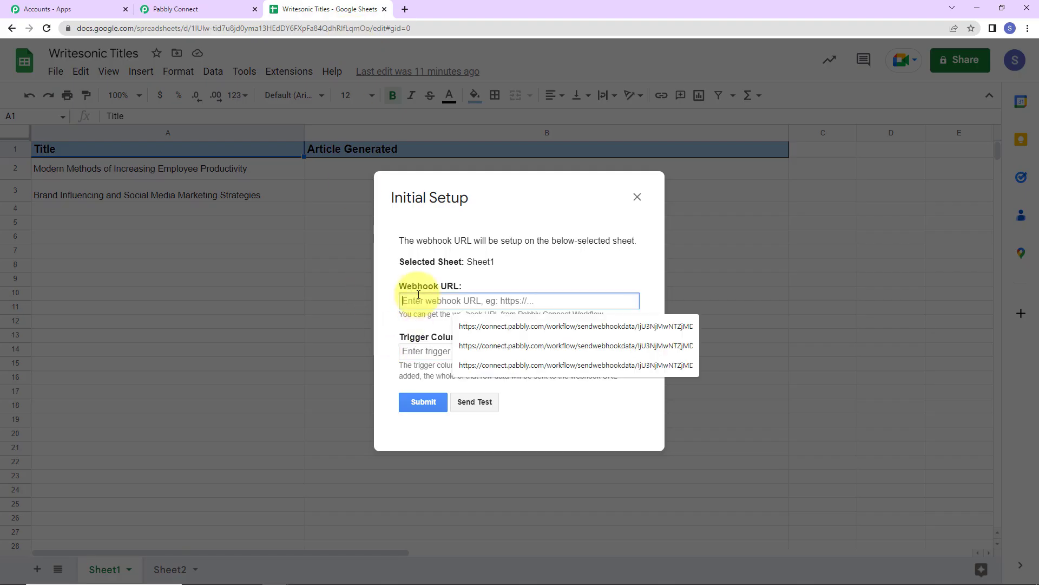
{"action": "key", "text": "ctrl+v"}
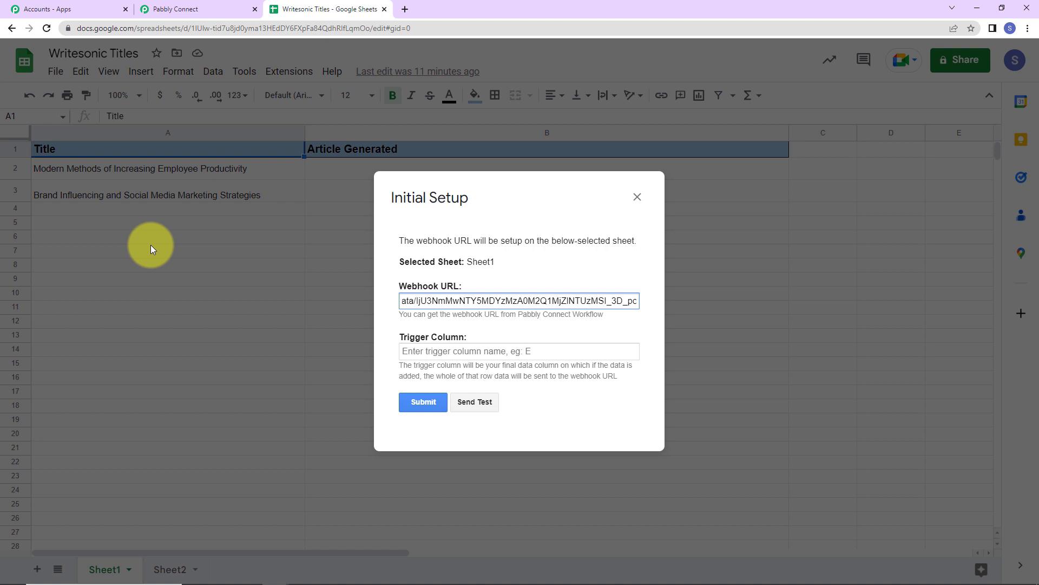
Set the webhook's trigger column to A, send test data and submit the initial setup.
{"action": "left_click", "coordinate": [408, 350]}
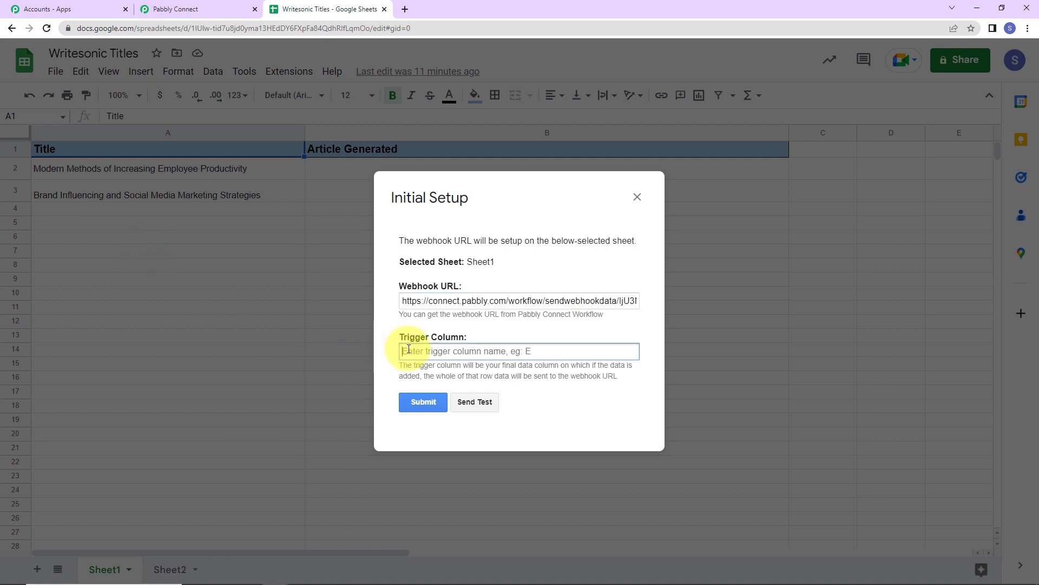
{"action": "type", "text": "A"}
{"action": "left_click", "coordinate": [480, 410]}
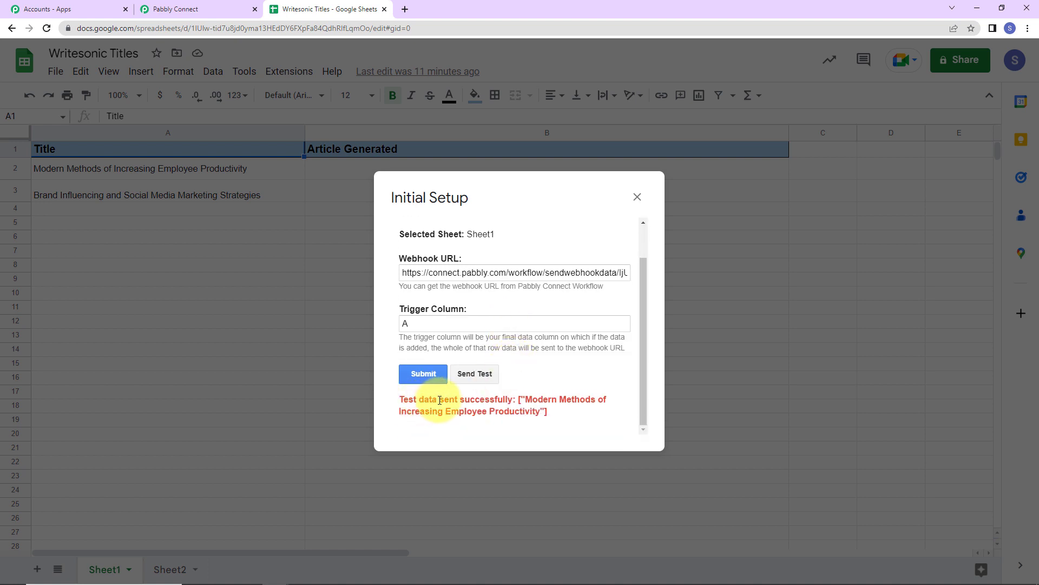
{"action": "left_click", "coordinate": [423, 375]}
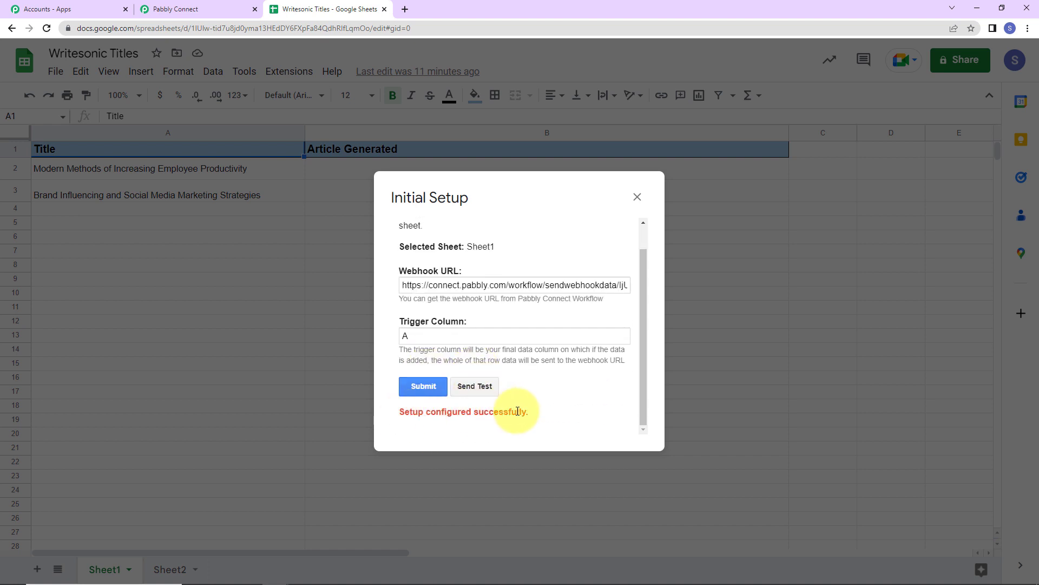
{"action": "left_click", "coordinate": [637, 196]}
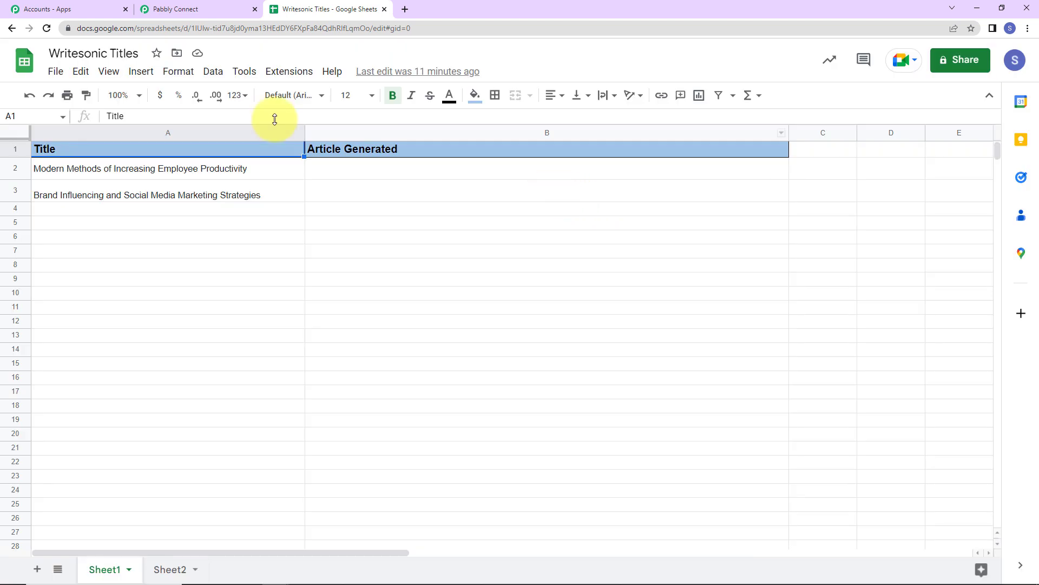
Check the Send On Event option of the Pabbly Connect Webhooks add-on.
{"action": "left_click", "coordinate": [275, 70]}
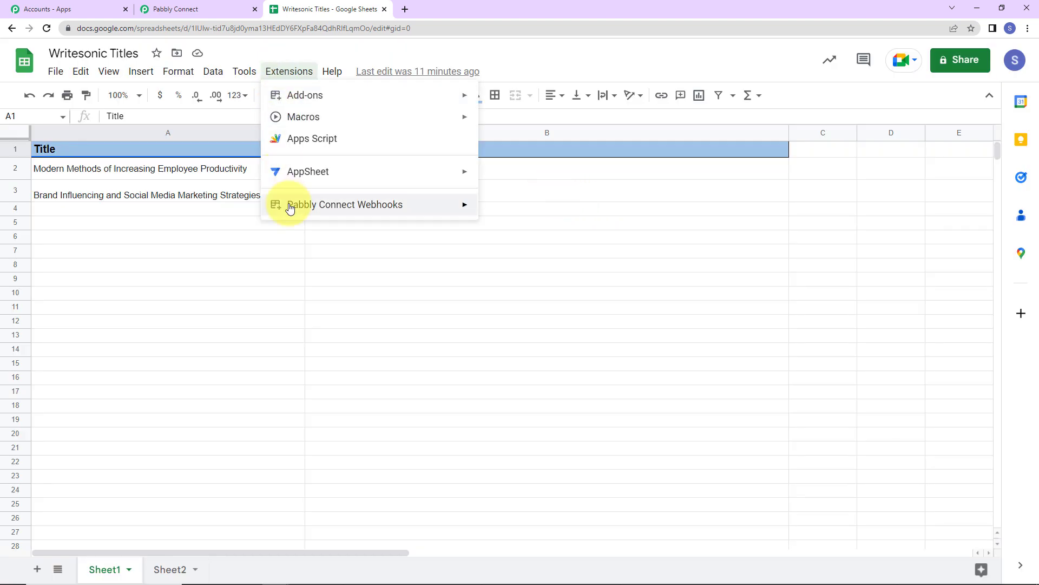
{"action": "mouse_move", "coordinate": [290, 208]}
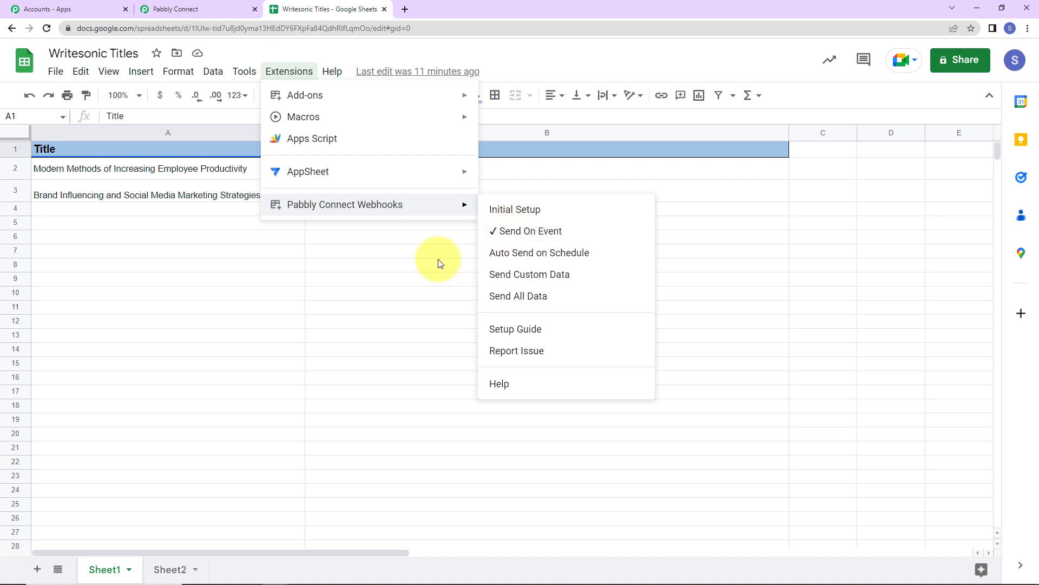
Return to the Pabbly Connect workflow and check the response received by the Google Sheets trigger, including its Title value.
{"action": "left_click", "coordinate": [401, 253]}
{"action": "left_click", "coordinate": [169, 10]}
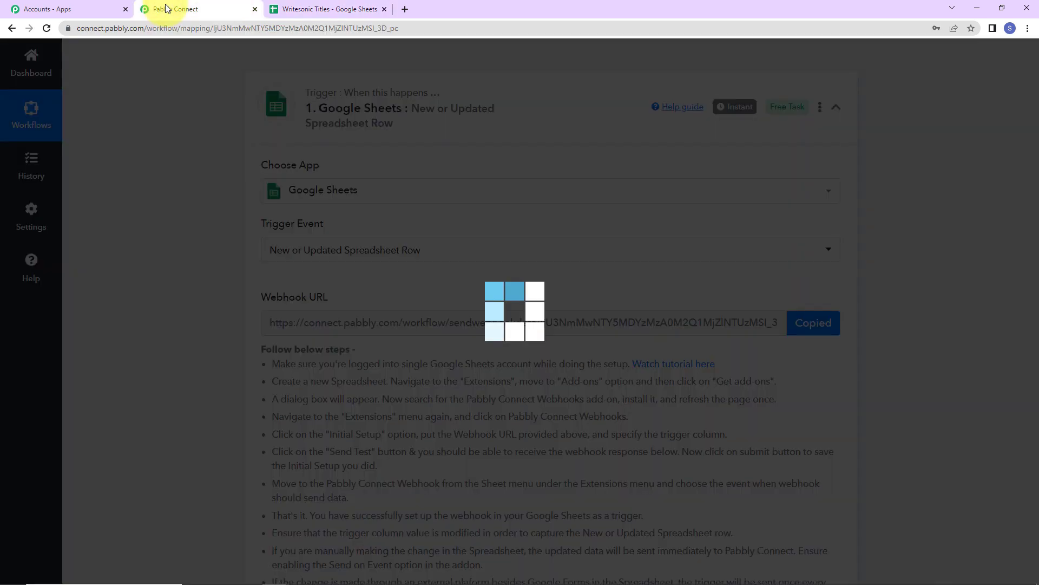
{"action": "scroll", "coordinate": [919, 324], "scroll_direction": "down", "scroll_amount": 9}
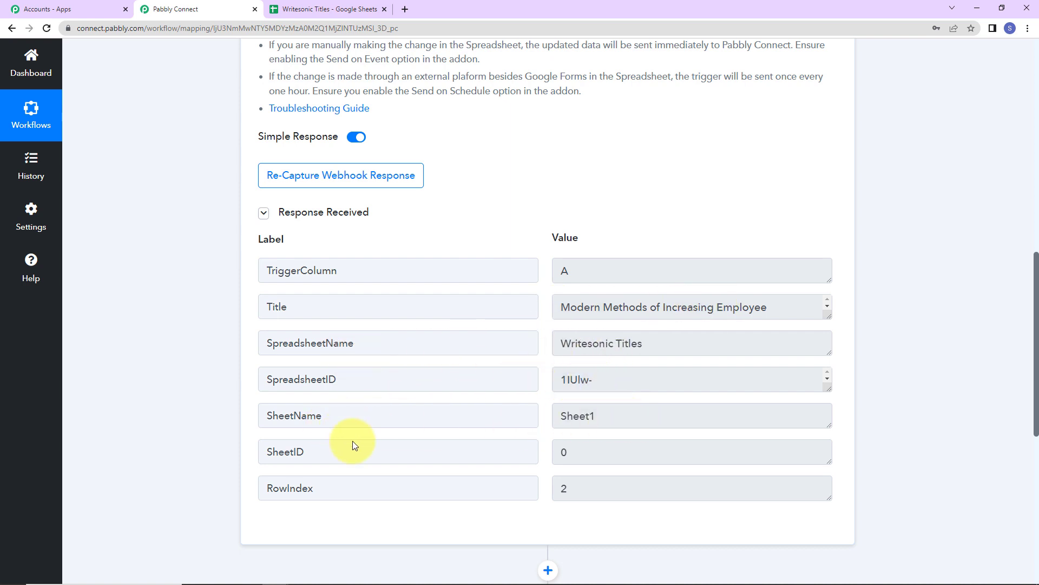
{"action": "scroll", "coordinate": [633, 461], "scroll_direction": "down", "scroll_amount": 5}
{"action": "scroll", "coordinate": [635, 460], "scroll_direction": "up", "scroll_amount": 2}
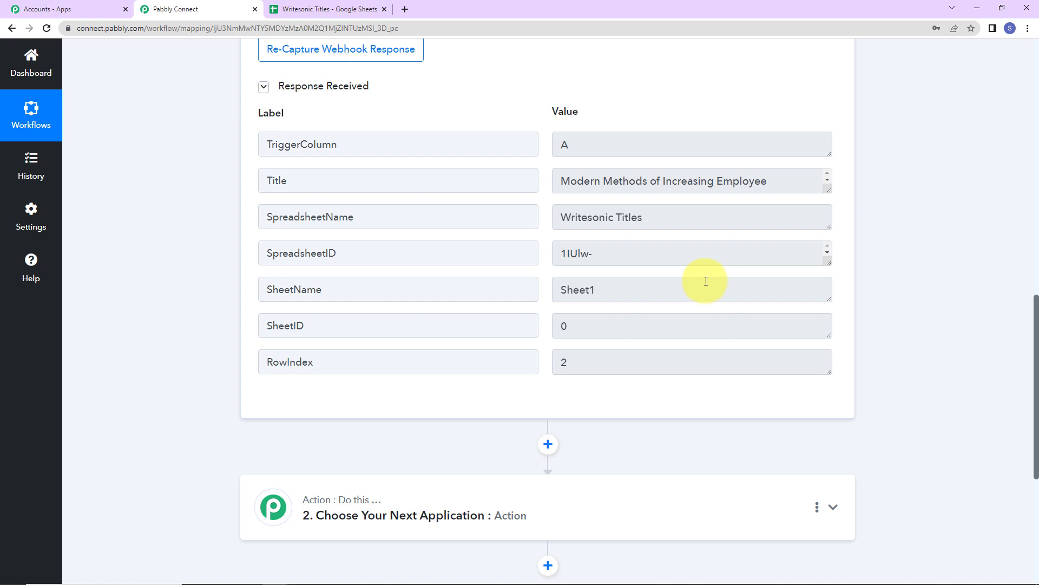
{"action": "left_click_drag", "start_coordinate": [560, 185], "coordinate": [770, 189]}
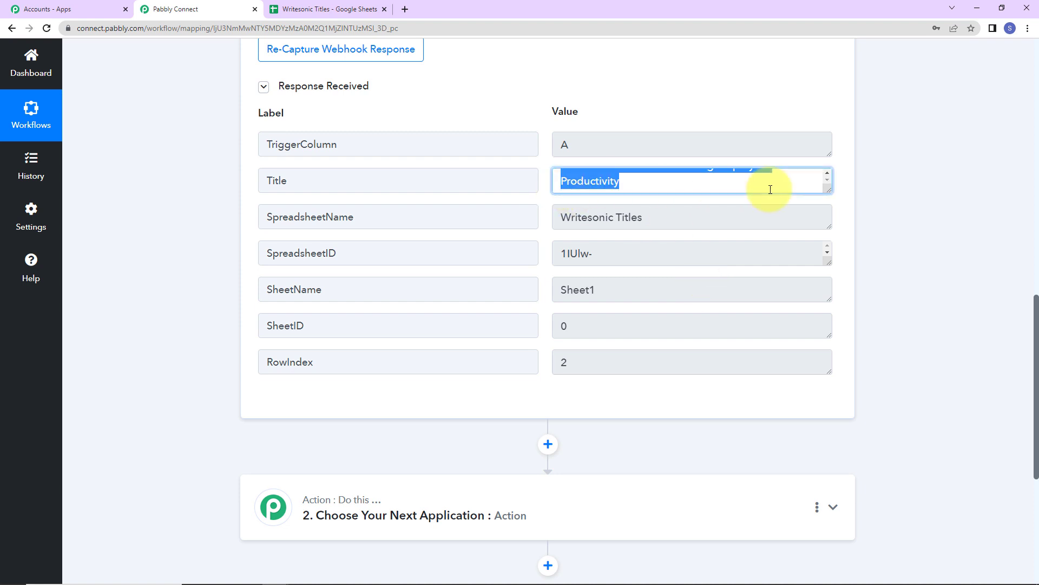
Set the workflow's second step to the Writesonic app with the ChatSonic (Like ChatGPT) action event.
{"action": "scroll", "coordinate": [893, 309], "scroll_direction": "down", "scroll_amount": 5}
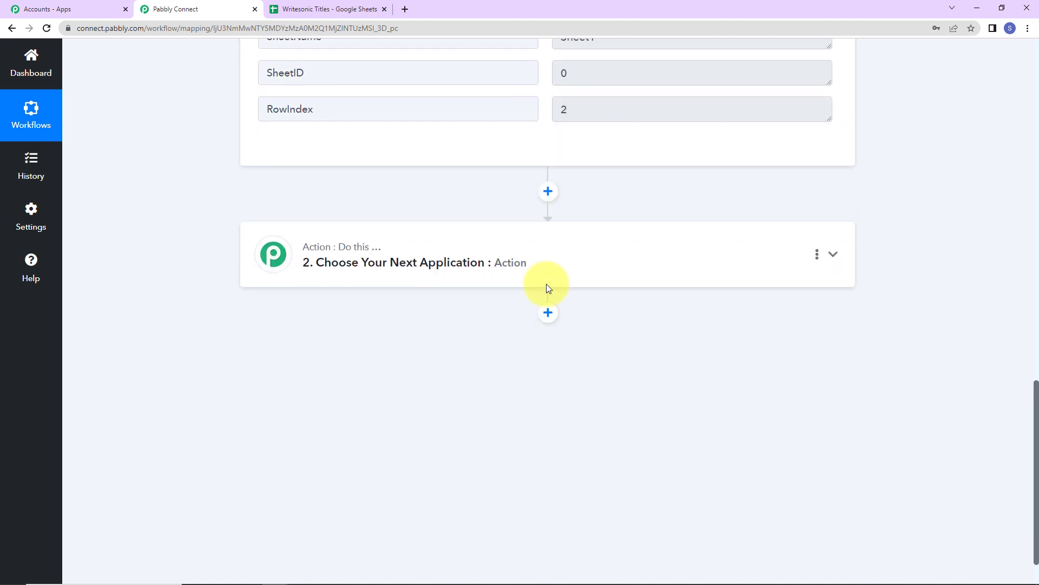
{"action": "left_click", "coordinate": [388, 266]}
{"action": "left_click", "coordinate": [341, 334]}
{"action": "type", "text": "wr"}
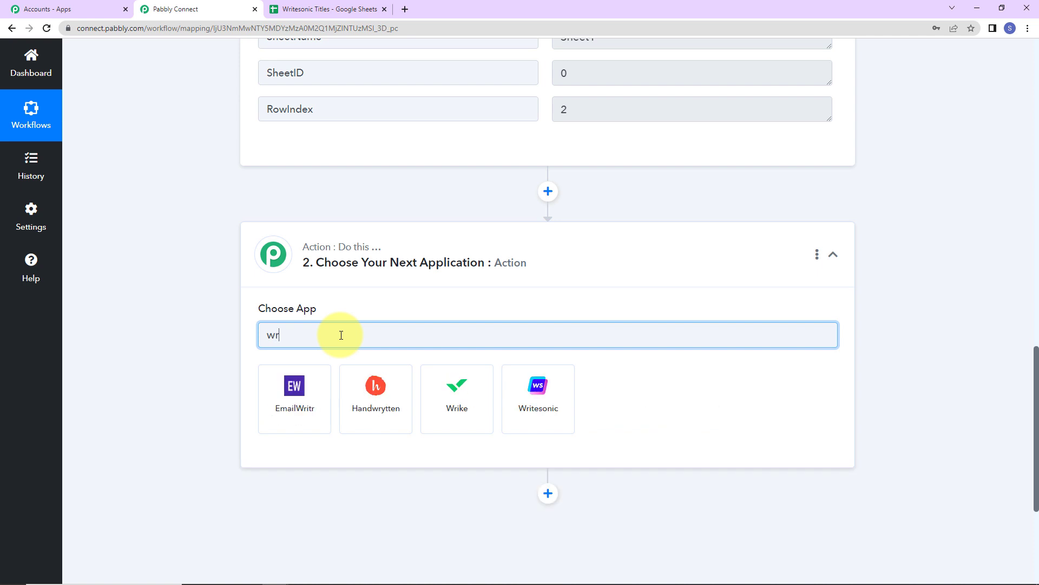
{"action": "type", "text": "ite"}
{"action": "left_click", "coordinate": [316, 397]}
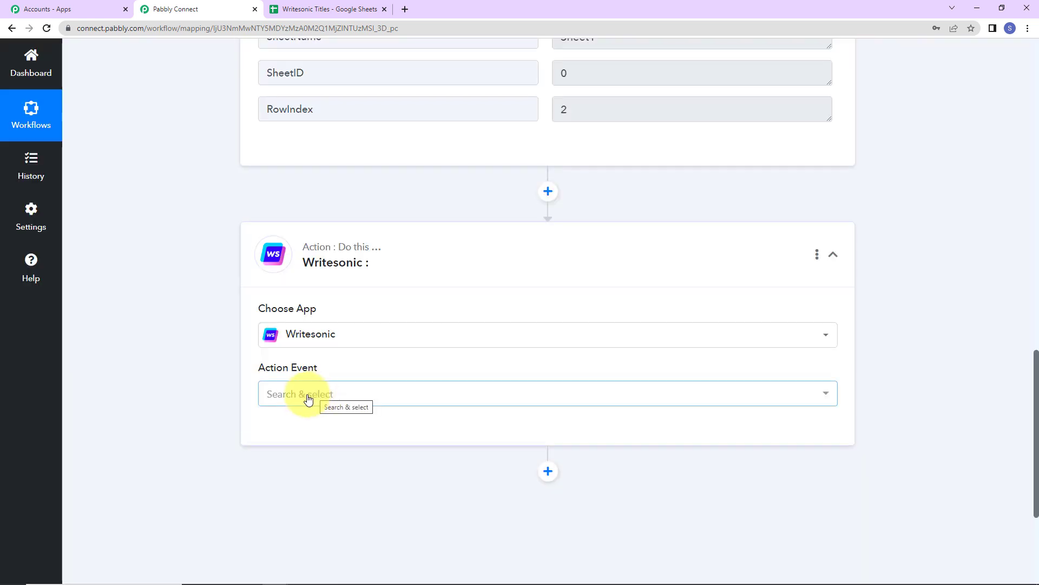
{"action": "left_click", "coordinate": [300, 394]}
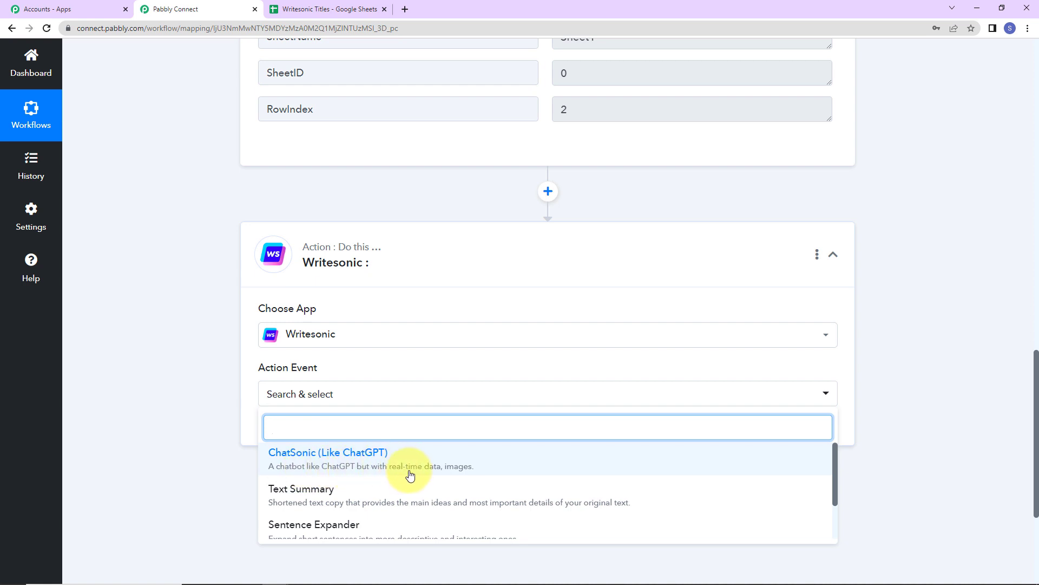
{"action": "left_click", "coordinate": [385, 457]}
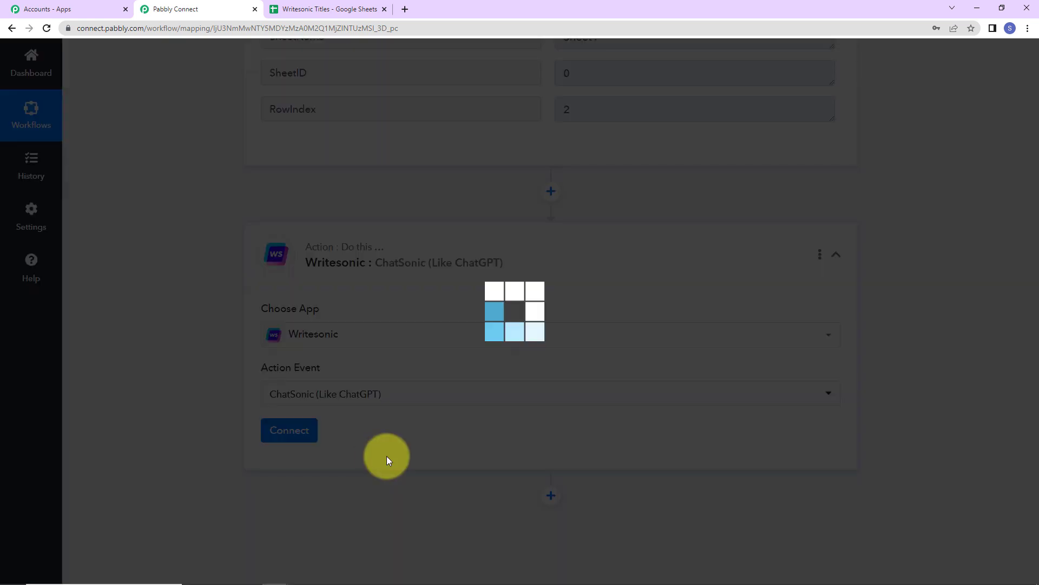
Begin adding a new Writesonic connection and open the linked Writesonic account and API key guide.
{"action": "left_click", "coordinate": [296, 441]}
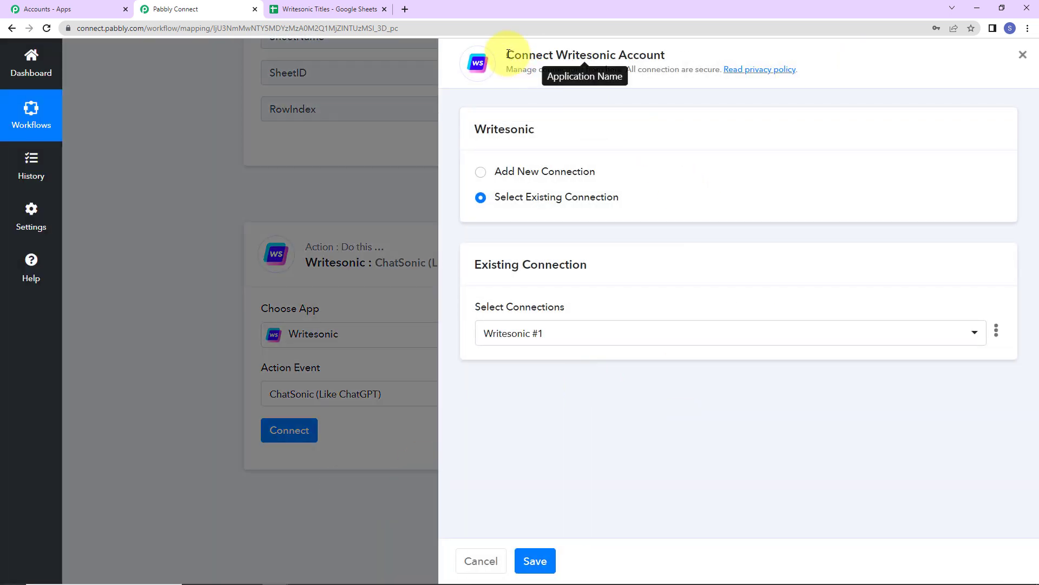
{"action": "left_click_drag", "start_coordinate": [509, 55], "coordinate": [749, 59]}
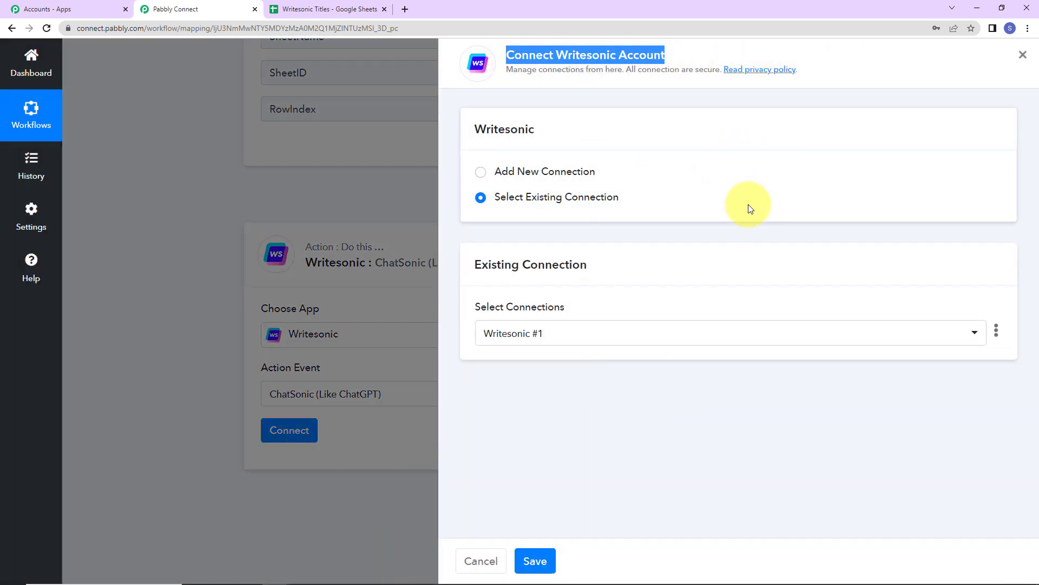
{"action": "left_click", "coordinate": [479, 174]}
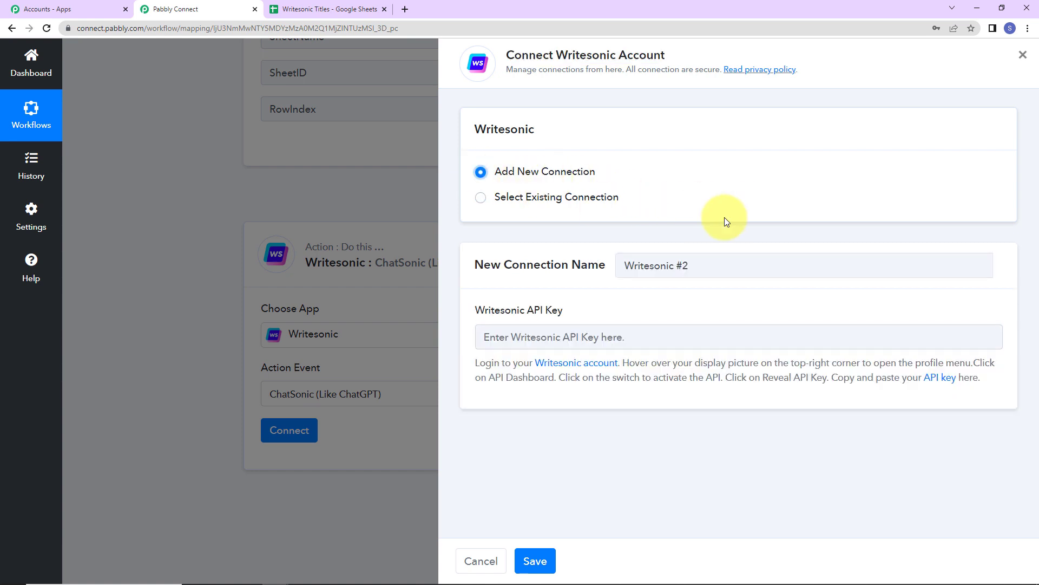
{"action": "left_click", "coordinate": [599, 363]}
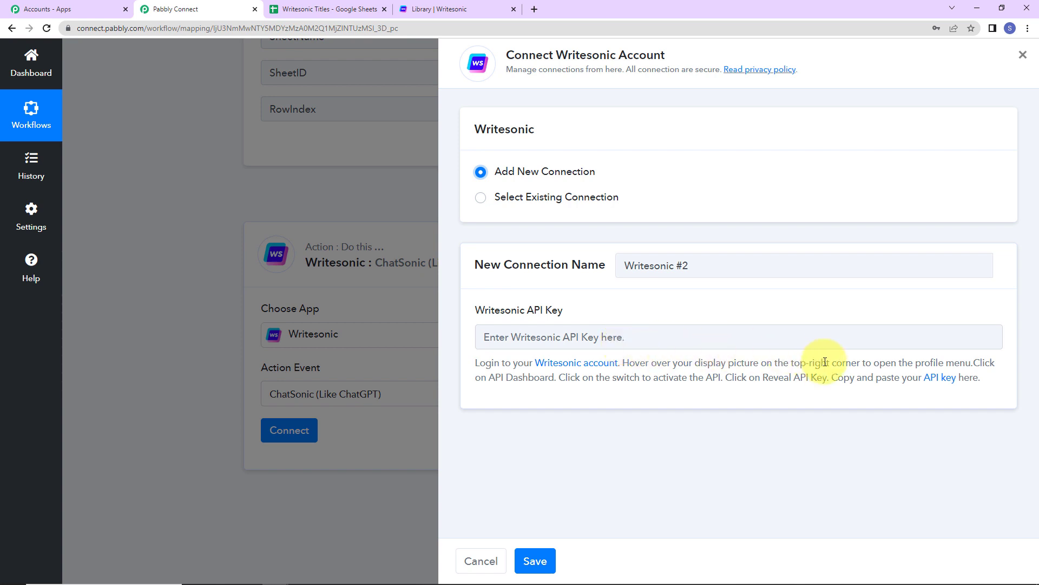
{"action": "left_click", "coordinate": [943, 379]}
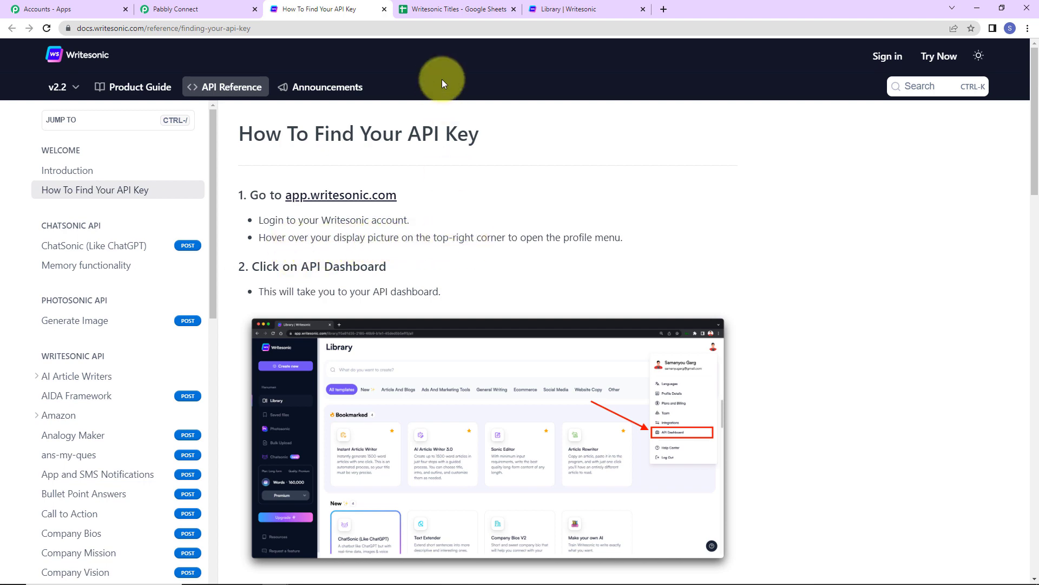
Open the API Dashboard in the Writesonic account settings and activate the Writesonic, Chatsonic and Photosonic API.
{"action": "left_click", "coordinate": [561, 16]}
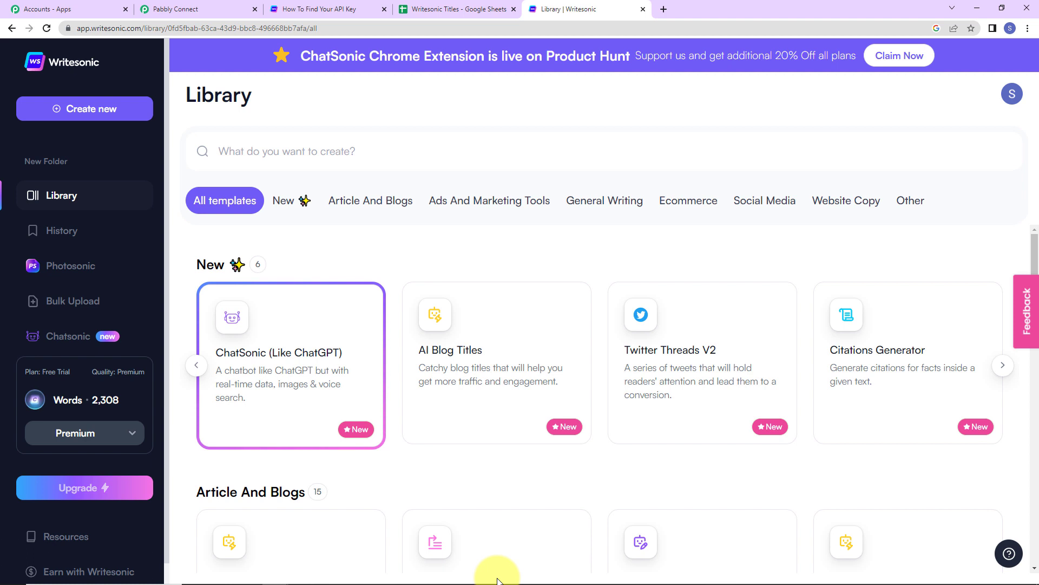
{"action": "left_click", "coordinate": [1013, 96]}
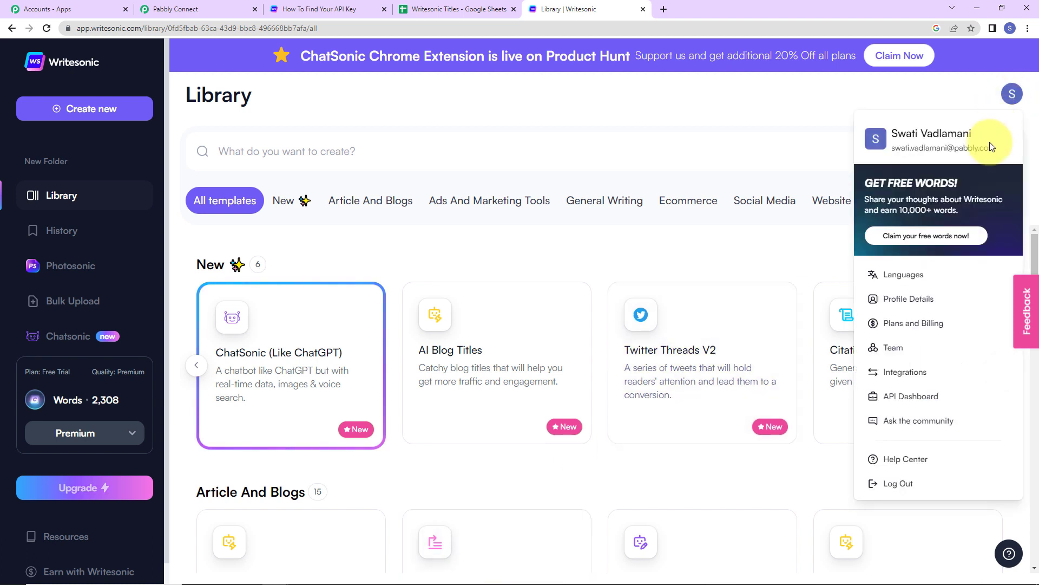
{"action": "left_click", "coordinate": [890, 402]}
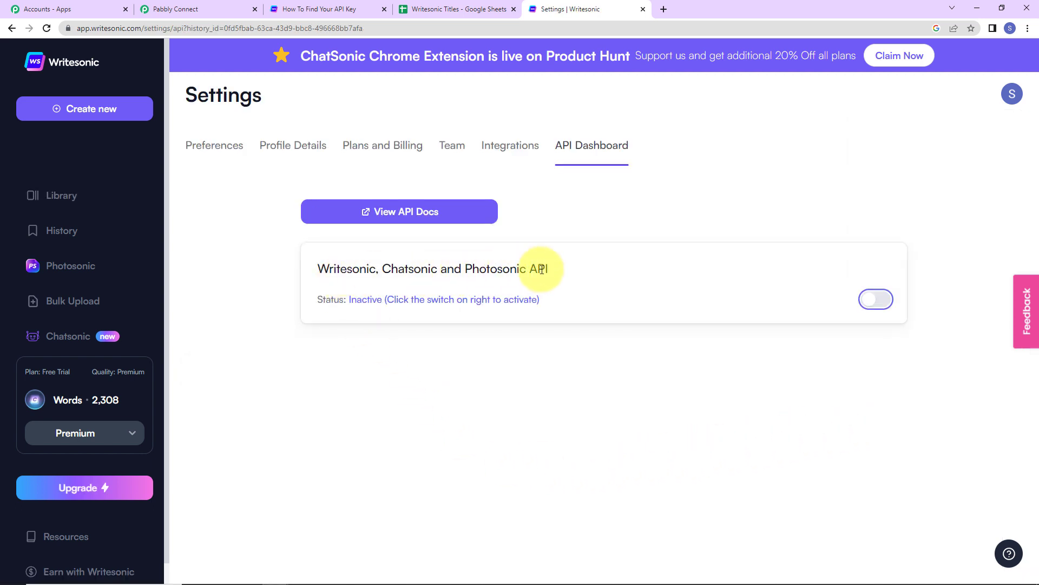
{"action": "left_click", "coordinate": [873, 301]}
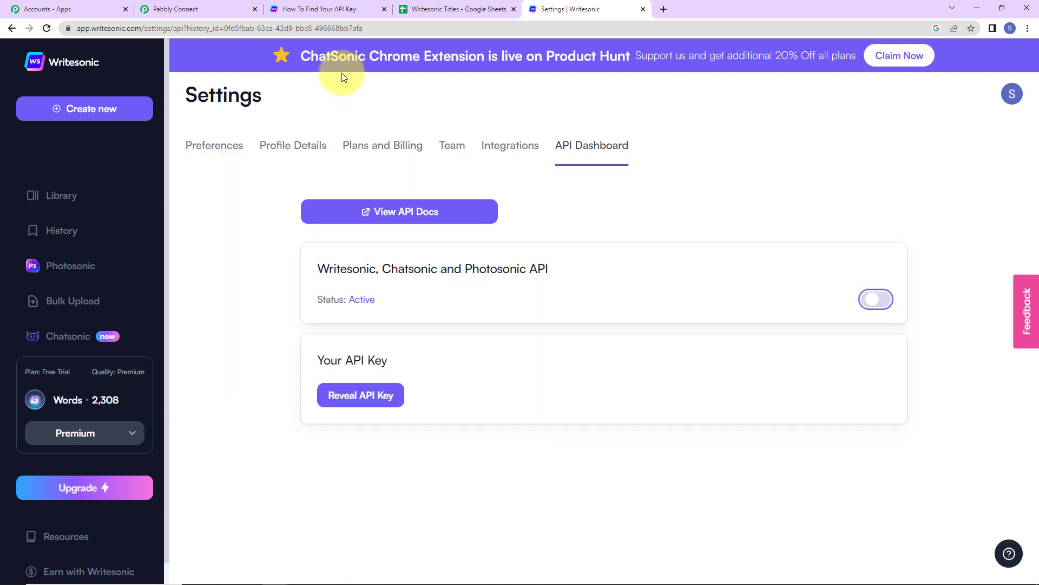
Consult the guide on finding the API key, and reveal and copy the key in the Writesonic API Dashboard.
{"action": "left_click", "coordinate": [324, 9]}
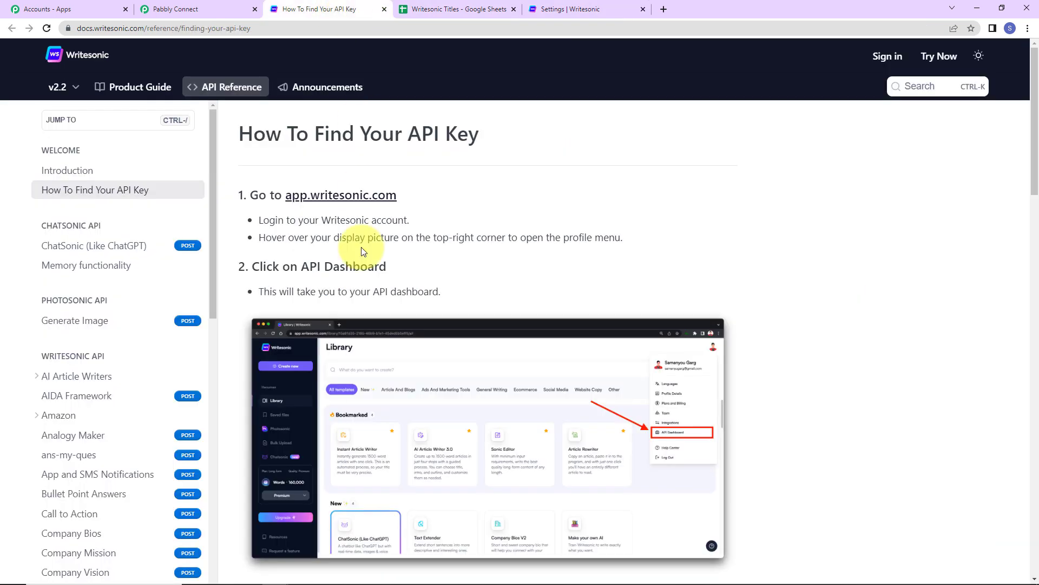
{"action": "scroll", "coordinate": [379, 260], "scroll_direction": "down", "scroll_amount": 8}
{"action": "scroll", "coordinate": [368, 373], "scroll_direction": "down", "scroll_amount": 5}
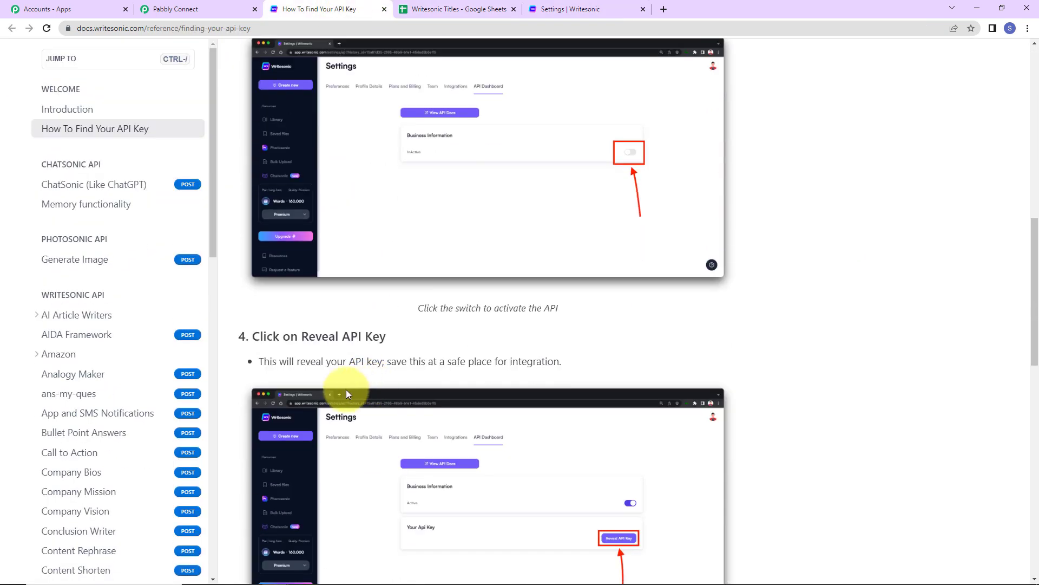
{"action": "scroll", "coordinate": [291, 333], "scroll_direction": "up", "scroll_amount": 5}
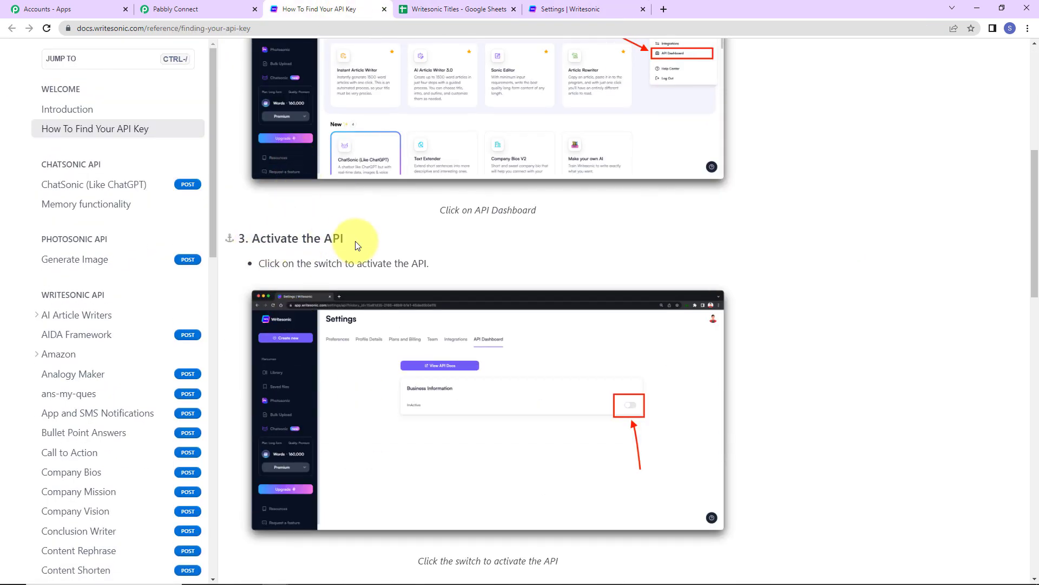
{"action": "scroll", "coordinate": [355, 241], "scroll_direction": "down", "scroll_amount": 2}
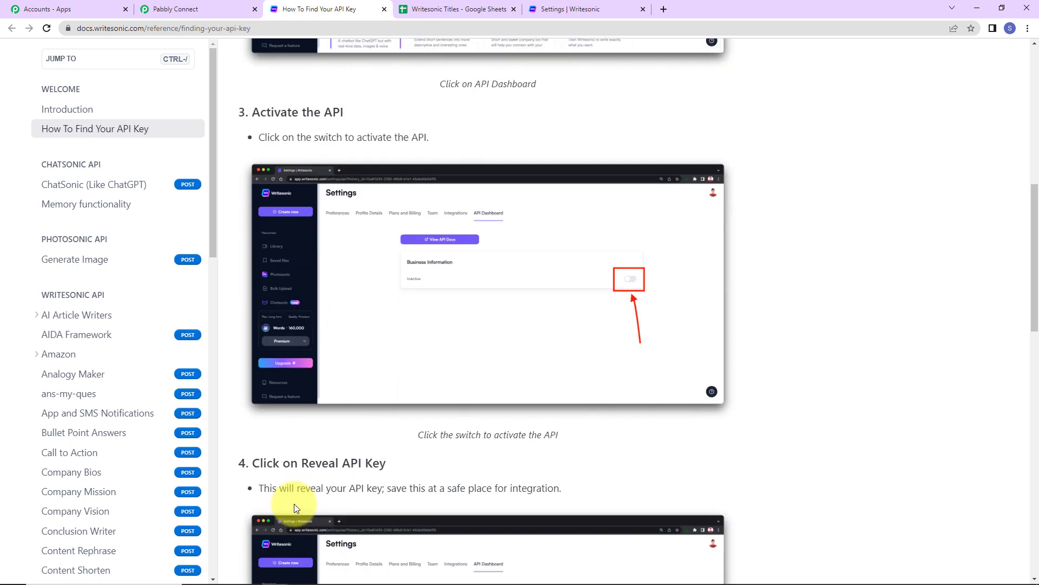
{"action": "left_click", "coordinate": [570, 8]}
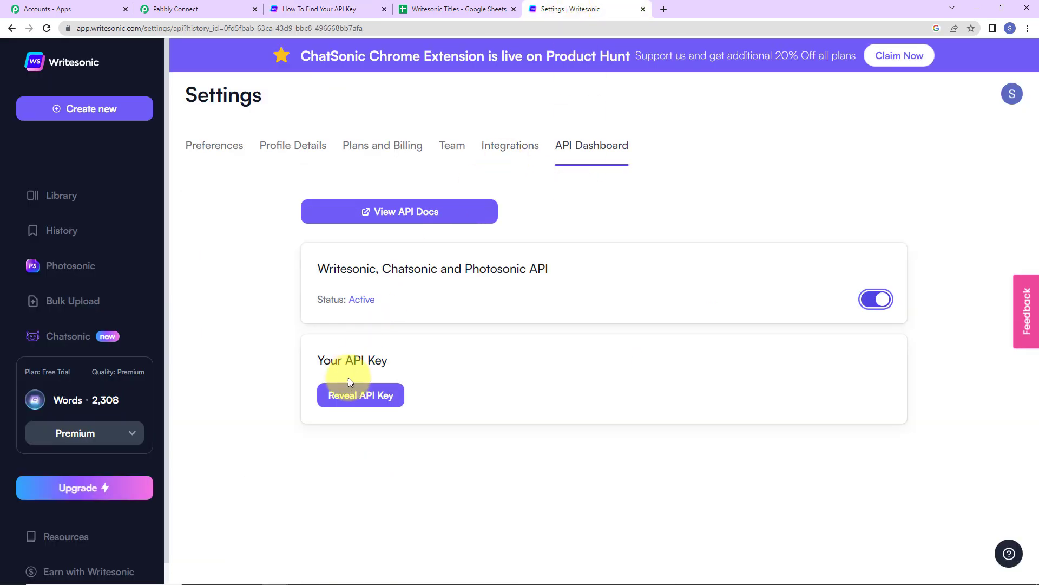
{"action": "left_click", "coordinate": [359, 401]}
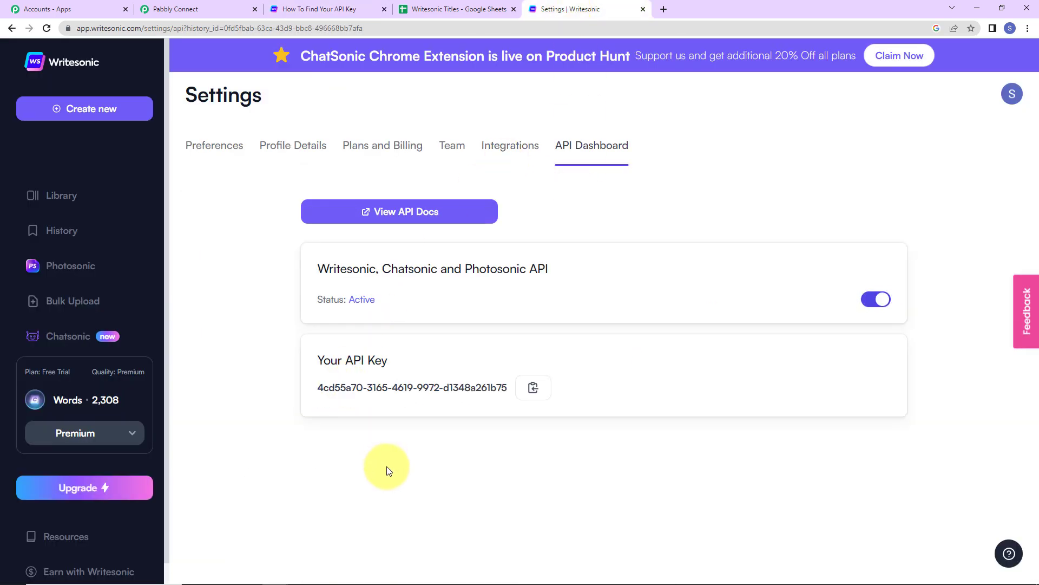
{"action": "left_click", "coordinate": [532, 387]}
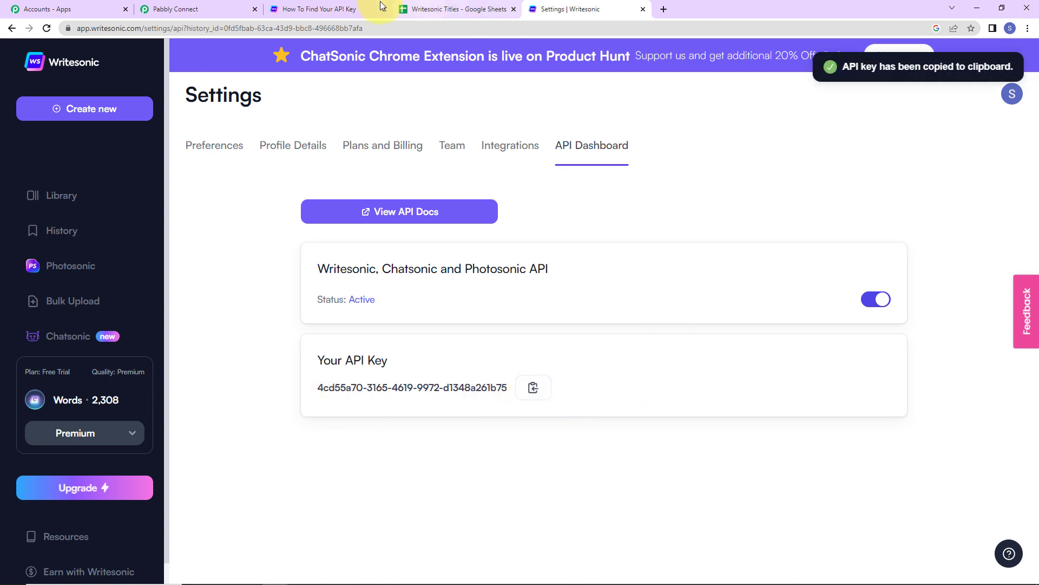
Paste the Writesonic API key into the new connection in Pabbly Connect and save the connection.
{"action": "left_click", "coordinate": [219, 16]}
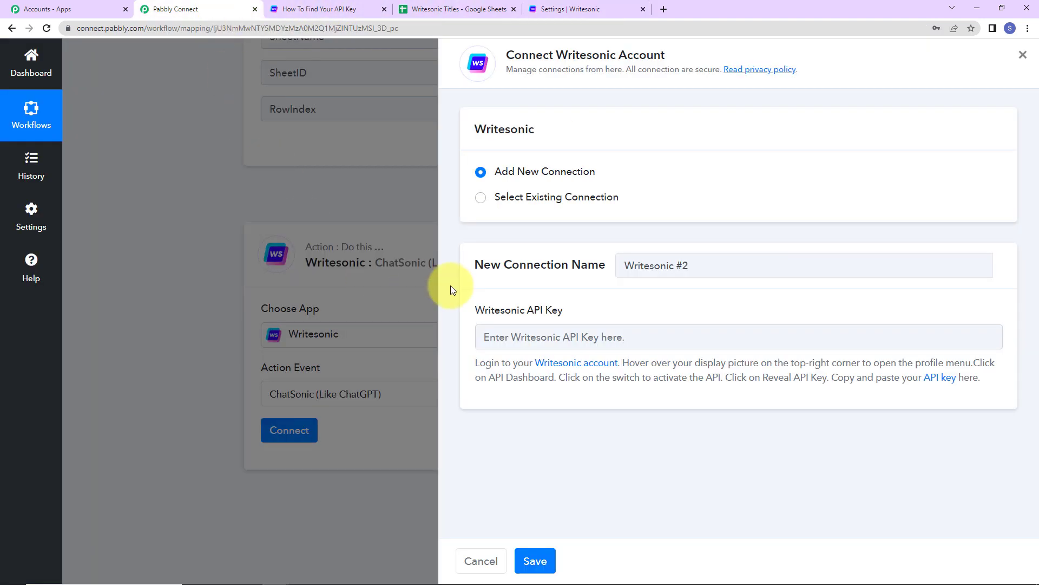
{"action": "left_click", "coordinate": [502, 335]}
{"action": "key", "text": "ctrl+v"}
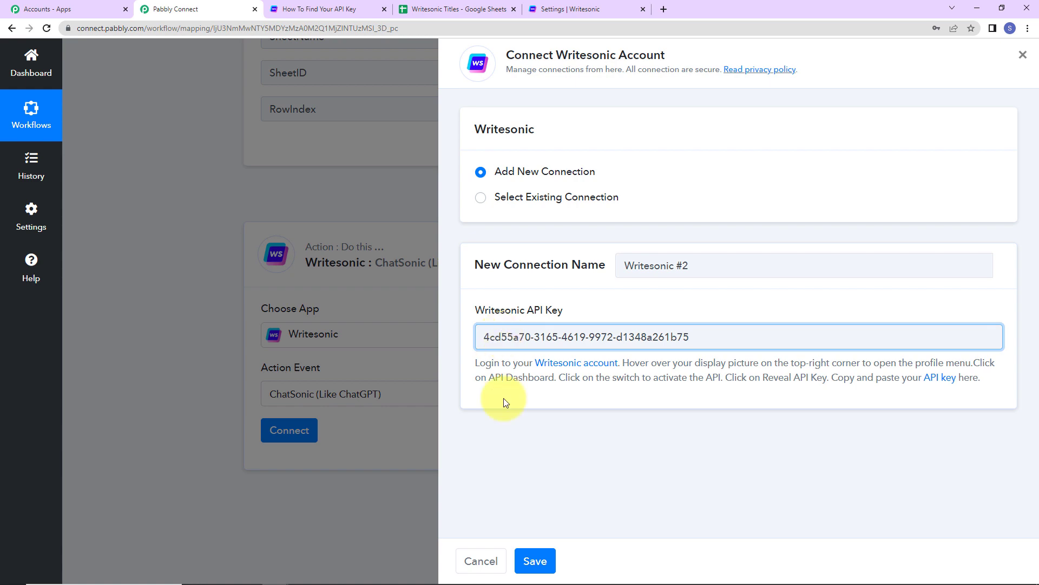
{"action": "left_click", "coordinate": [534, 561]}
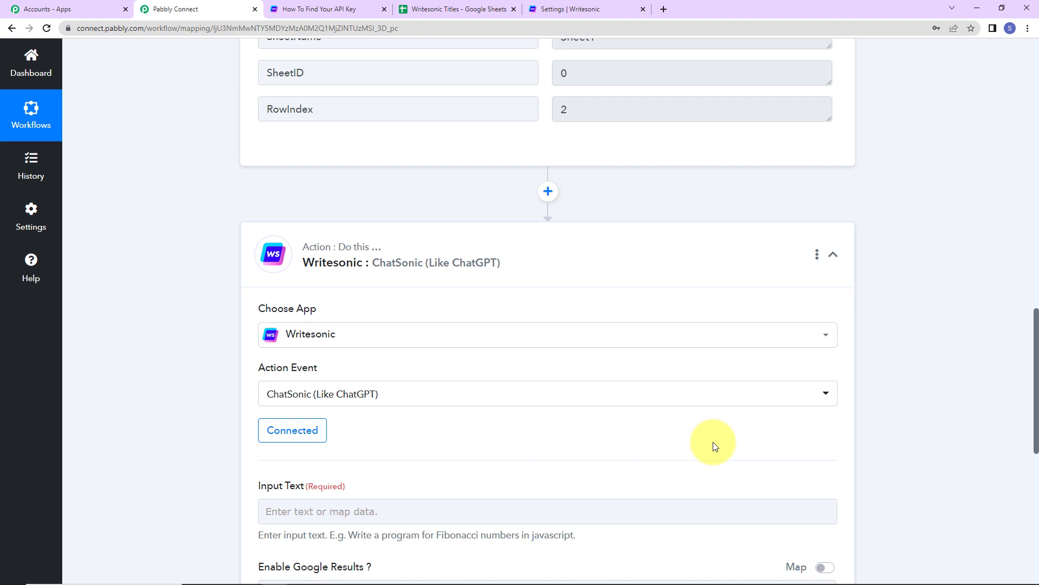
Set the ChatSonic action's Input Text to "Write an article on" followed by the Title mapped from the Google Sheets trigger.
{"action": "scroll", "coordinate": [510, 441], "scroll_direction": "down", "scroll_amount": 5}
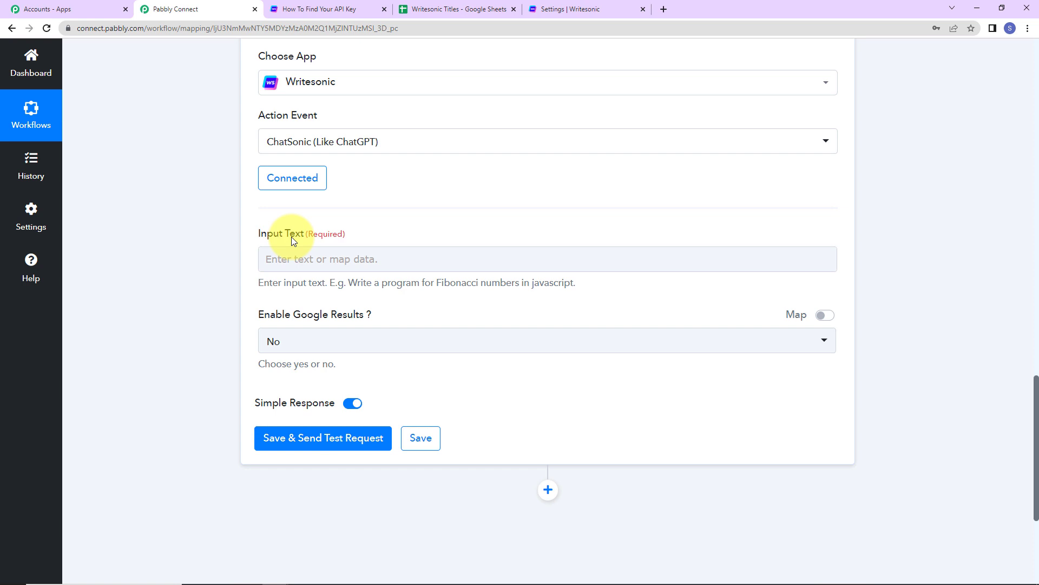
{"action": "left_click", "coordinate": [297, 255]}
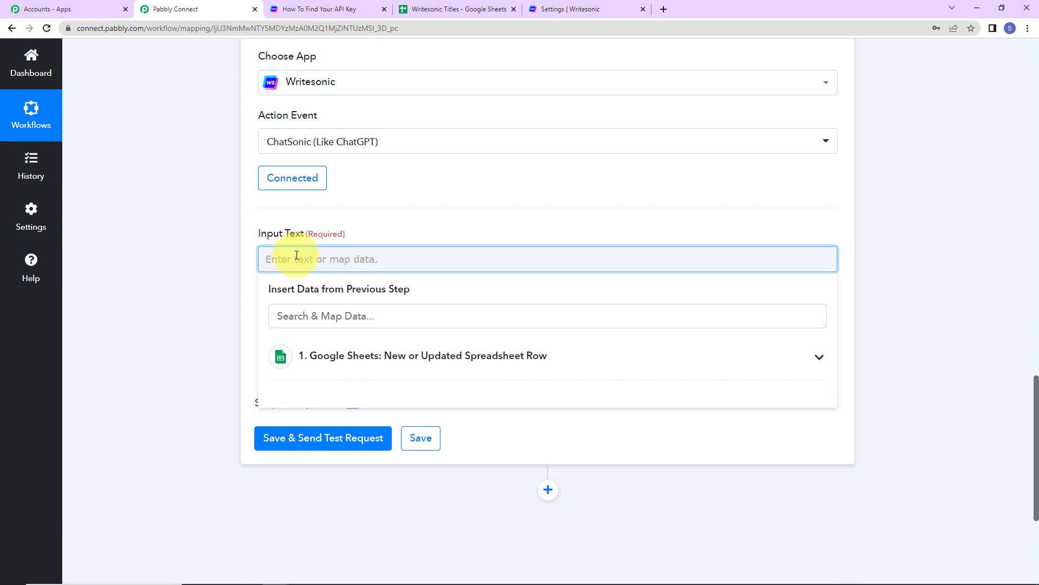
{"action": "left_click", "coordinate": [404, 357]}
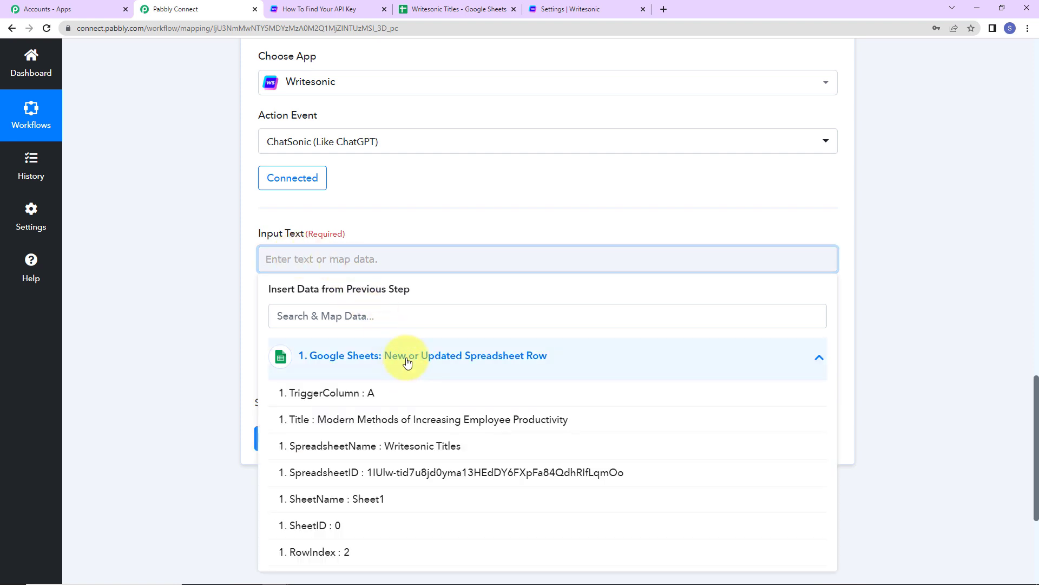
{"action": "left_click", "coordinate": [357, 420]}
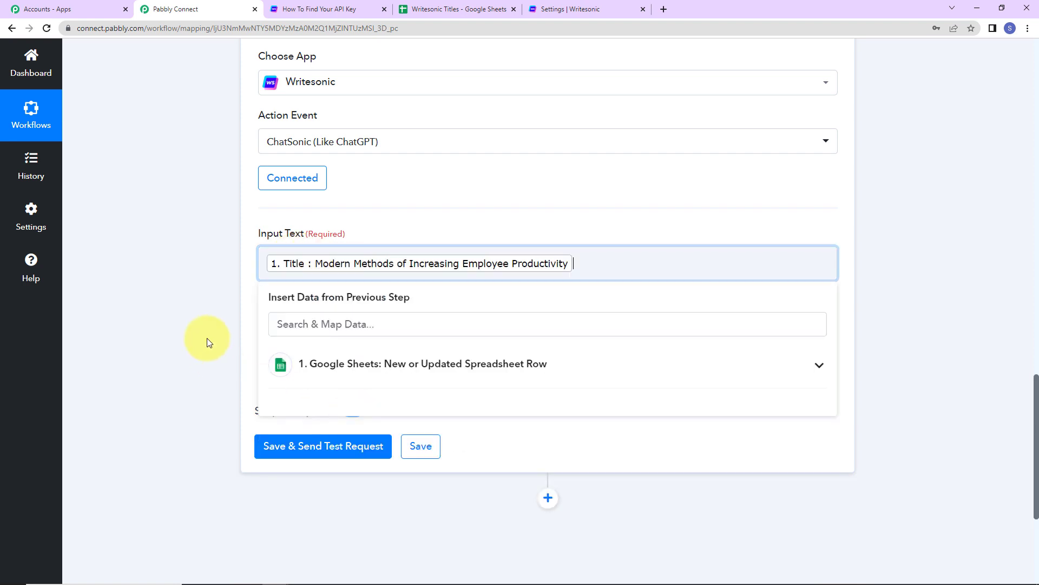
{"action": "left_click", "coordinate": [267, 263]}
{"action": "type", "text": "Write an a "}
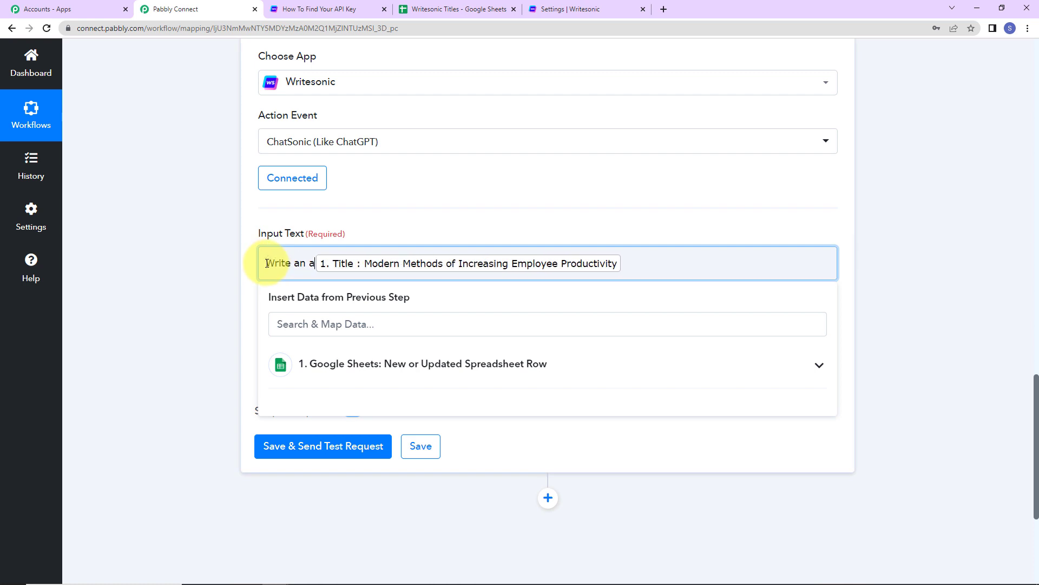
{"action": "type", "text": "rticle on"}
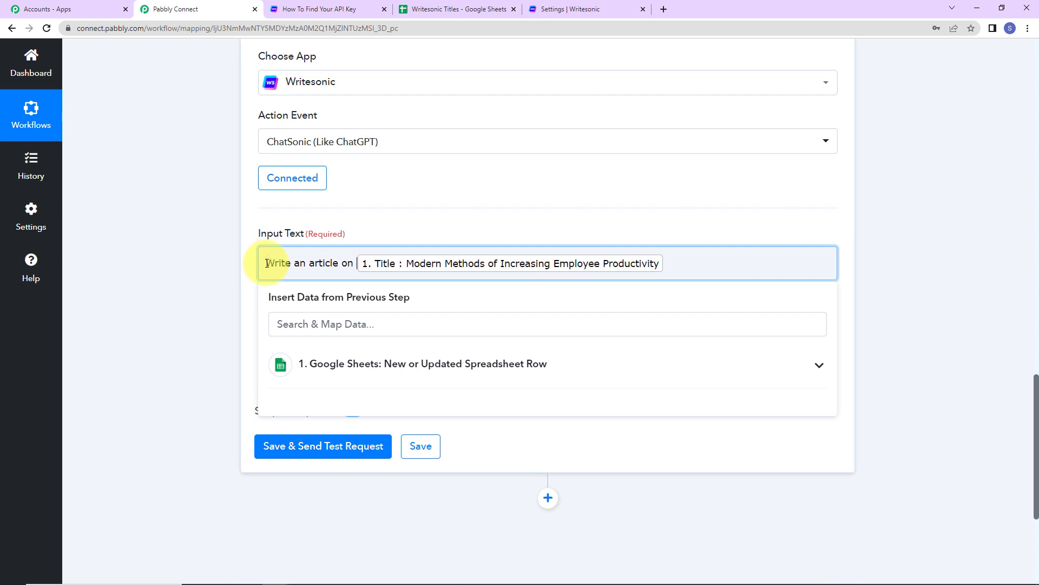
{"action": "left_click", "coordinate": [184, 274]}
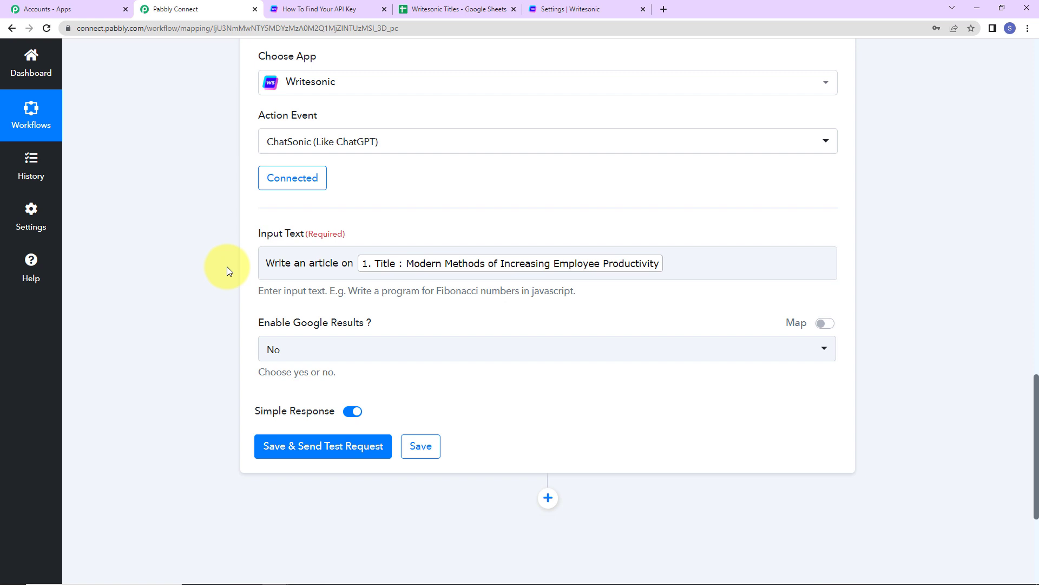
Keep Enable Google Results set to No, and save and test the ChatSonic action.
{"action": "left_click", "coordinate": [306, 353]}
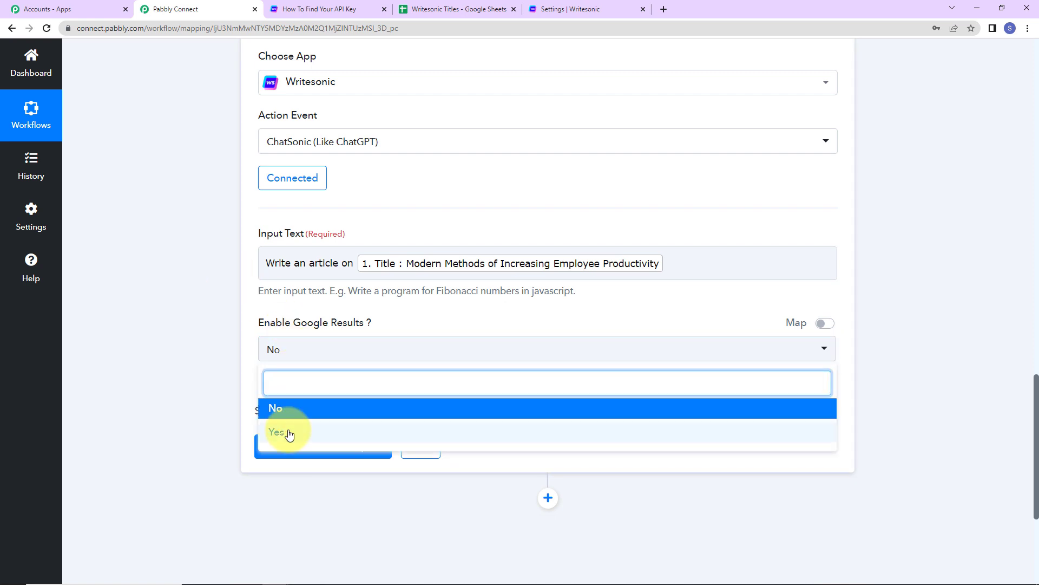
{"action": "left_click", "coordinate": [286, 413]}
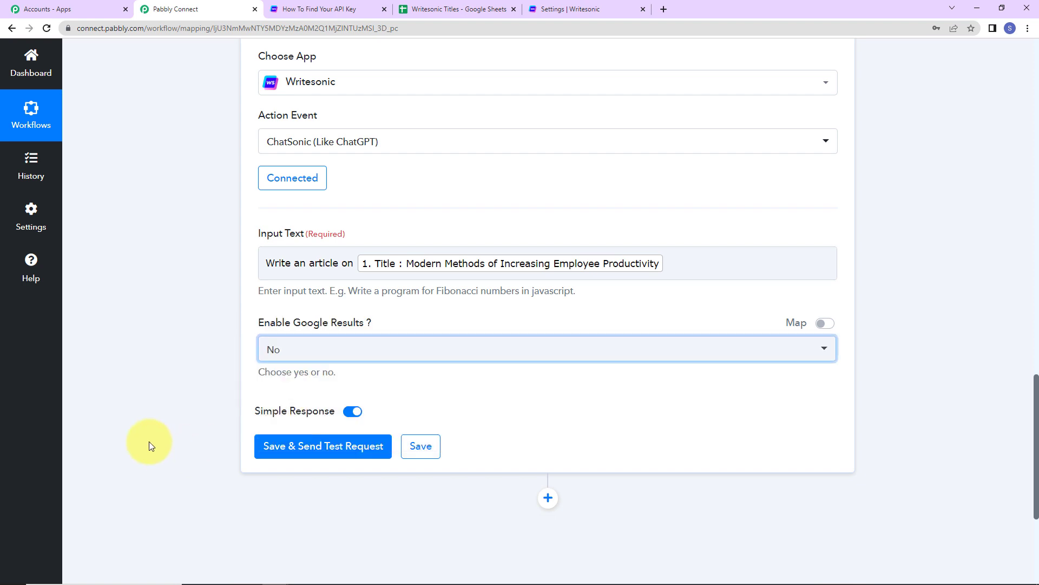
{"action": "left_click", "coordinate": [270, 446]}
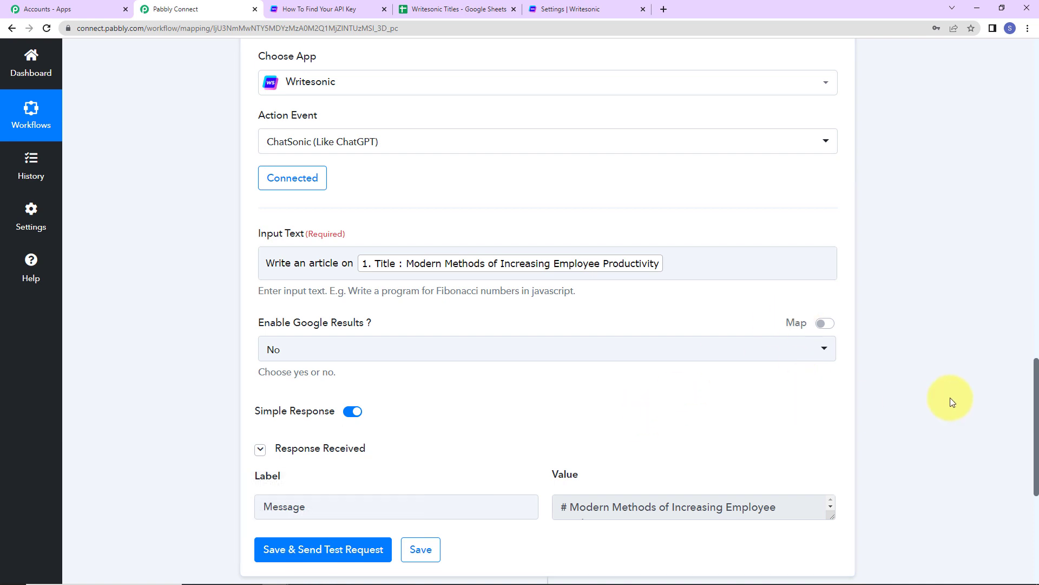
Enlarge the Message value in the ChatSonic response and read through the generated article.
{"action": "scroll", "coordinate": [951, 402], "scroll_direction": "down", "scroll_amount": 5}
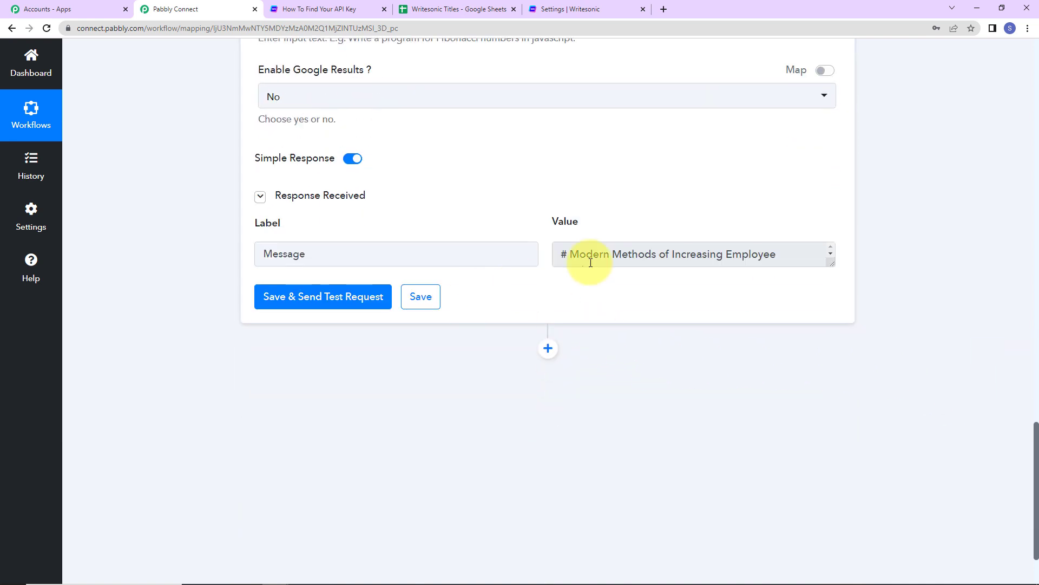
{"action": "left_click_drag", "start_coordinate": [834, 263], "coordinate": [811, 524]}
{"action": "scroll", "coordinate": [753, 411], "scroll_direction": "down", "scroll_amount": 10}
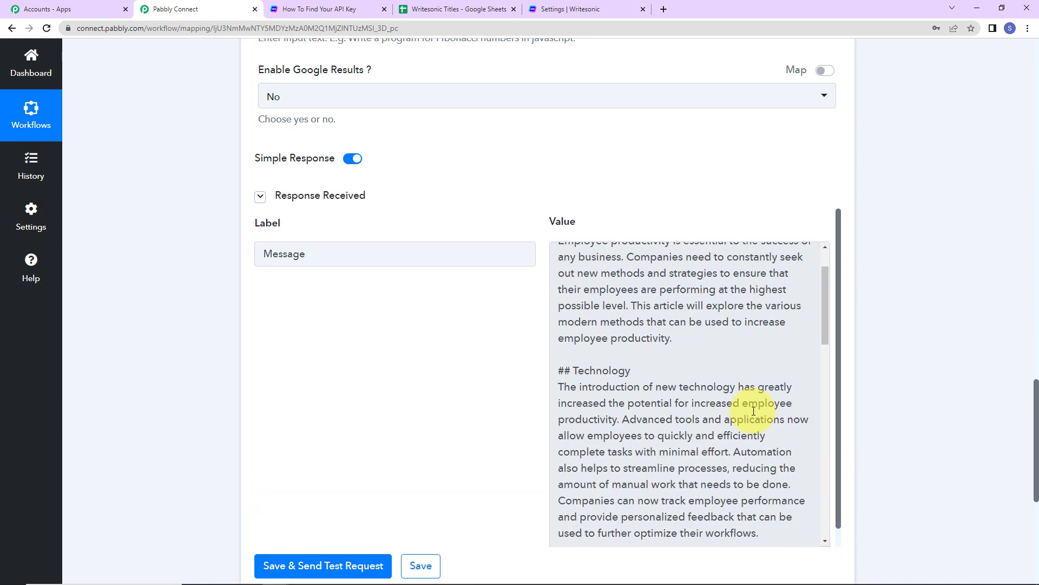
{"action": "scroll", "coordinate": [753, 411], "scroll_direction": "down", "scroll_amount": 4}
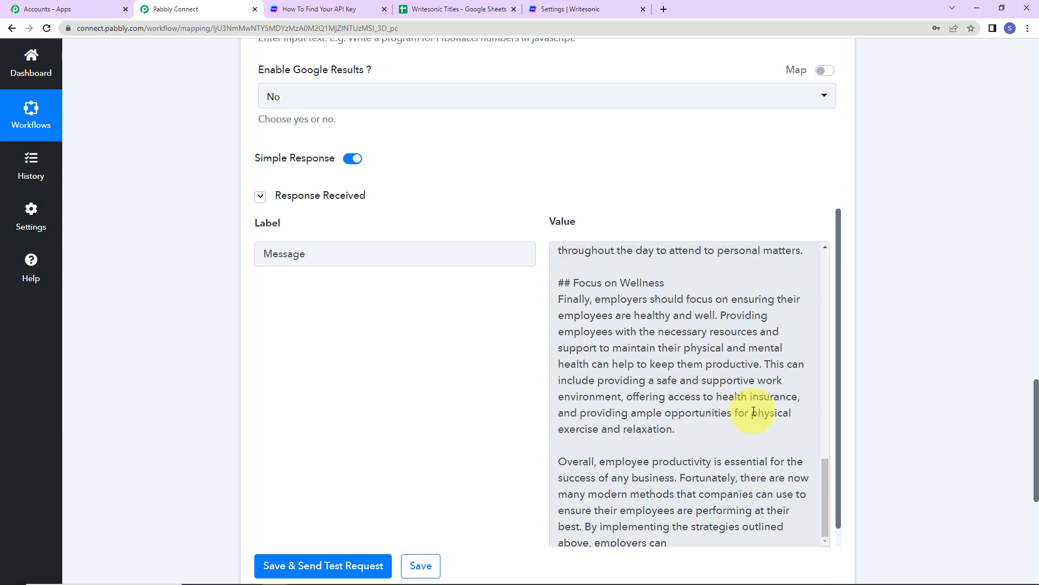
Add an action step after ChatSonic using Google Sheets with the Update Cell Value event.
{"action": "scroll", "coordinate": [935, 381], "scroll_direction": "down", "scroll_amount": 5}
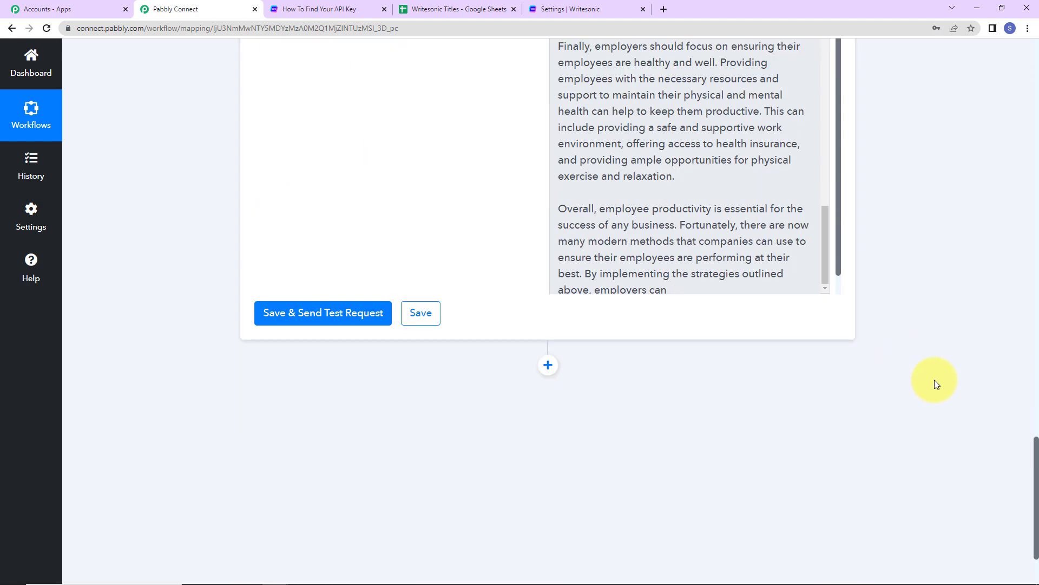
{"action": "left_click", "coordinate": [546, 367]}
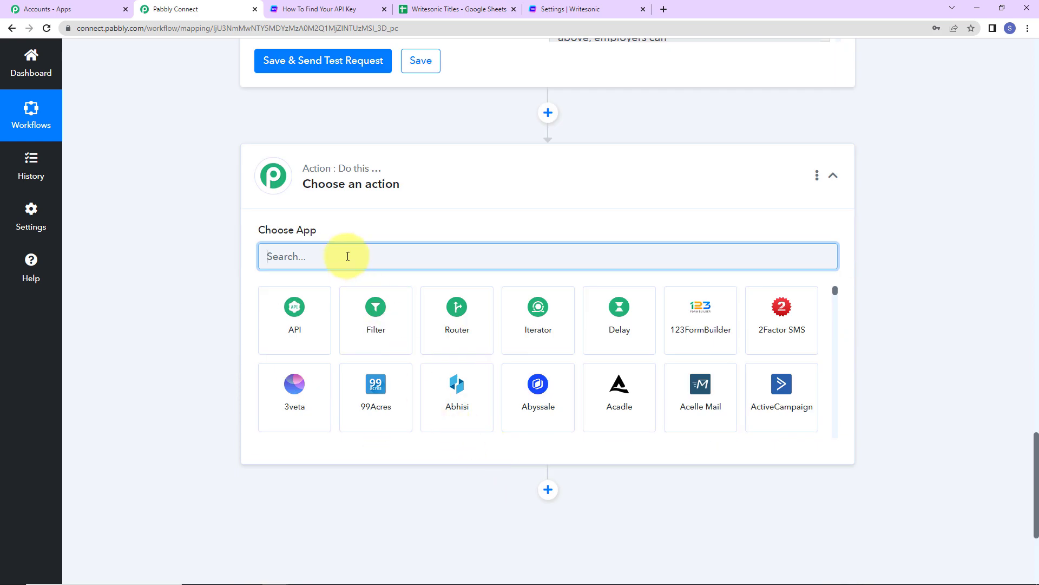
{"action": "type", "text": "googl"}
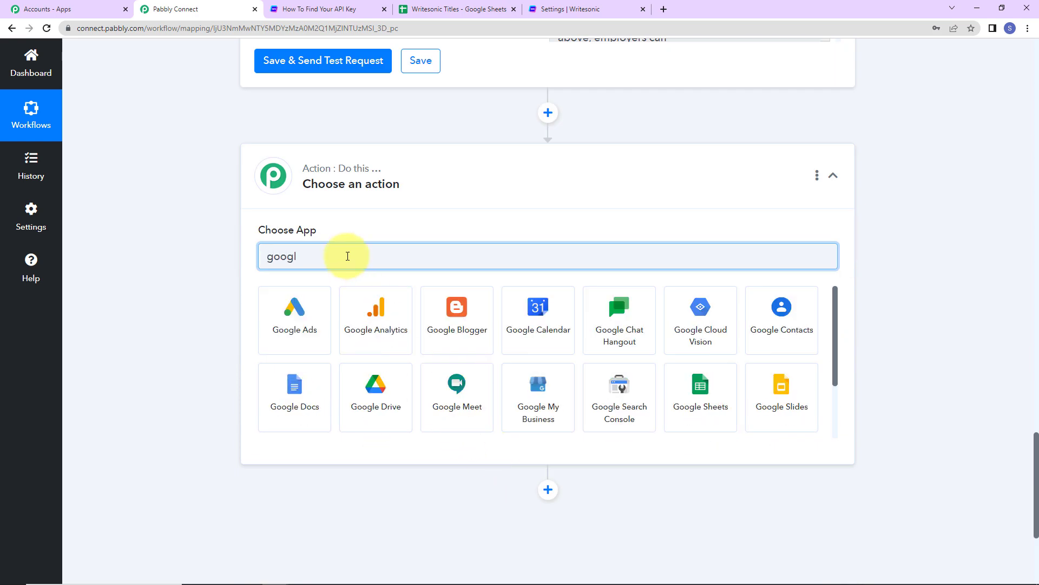
{"action": "left_click", "coordinate": [721, 408]}
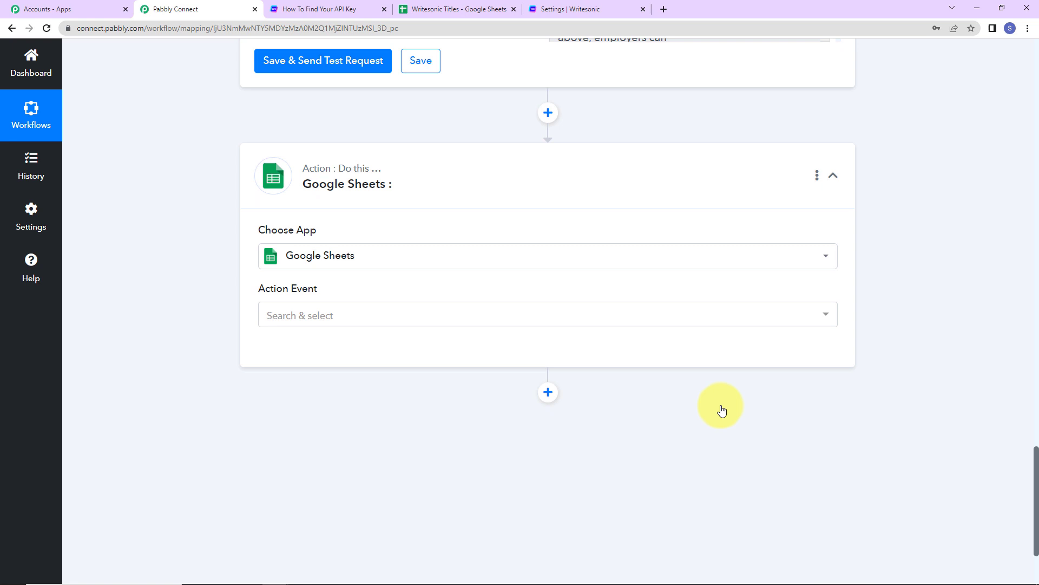
{"action": "left_click", "coordinate": [371, 319]}
{"action": "scroll", "coordinate": [433, 467], "scroll_direction": "down", "scroll_amount": 3}
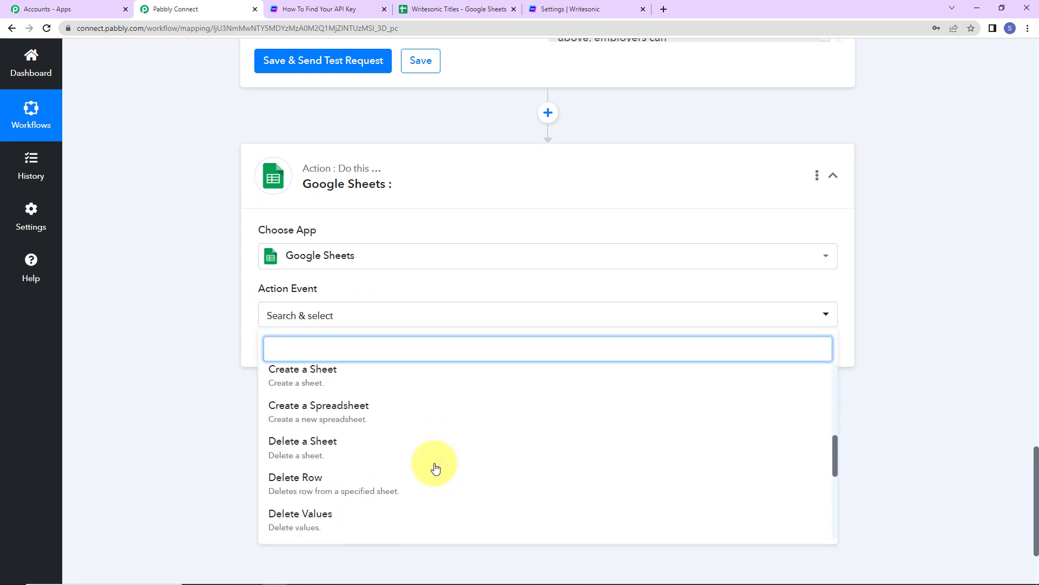
{"action": "scroll", "coordinate": [434, 464], "scroll_direction": "down", "scroll_amount": 5}
{"action": "left_click", "coordinate": [390, 424]}
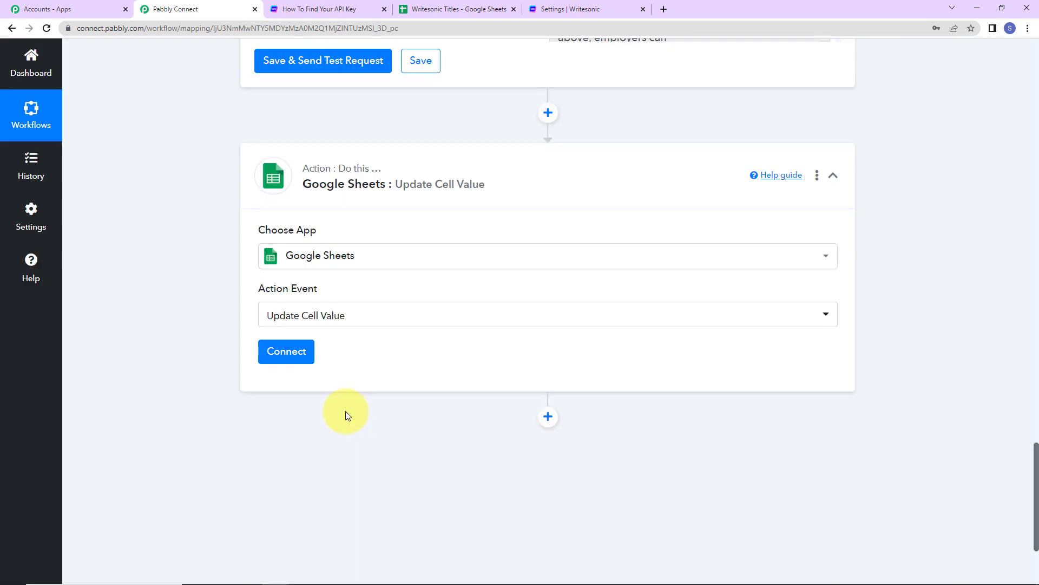
Connect the action through the existing Google Sheets #6 connection and choose the Writesonic Titles spreadsheet with Sheet1.
{"action": "left_click", "coordinate": [290, 352]}
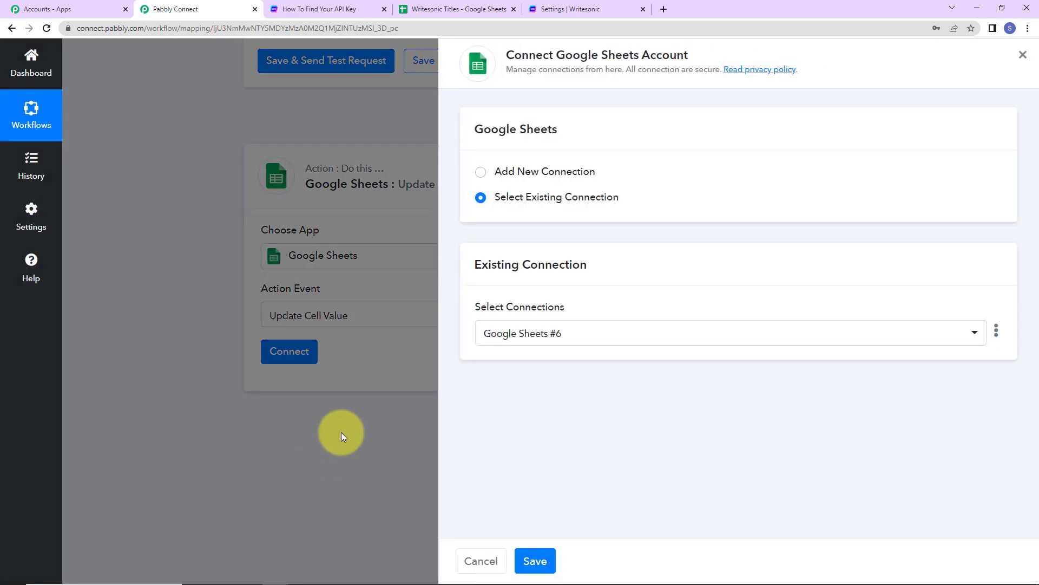
{"action": "left_click", "coordinate": [532, 560]}
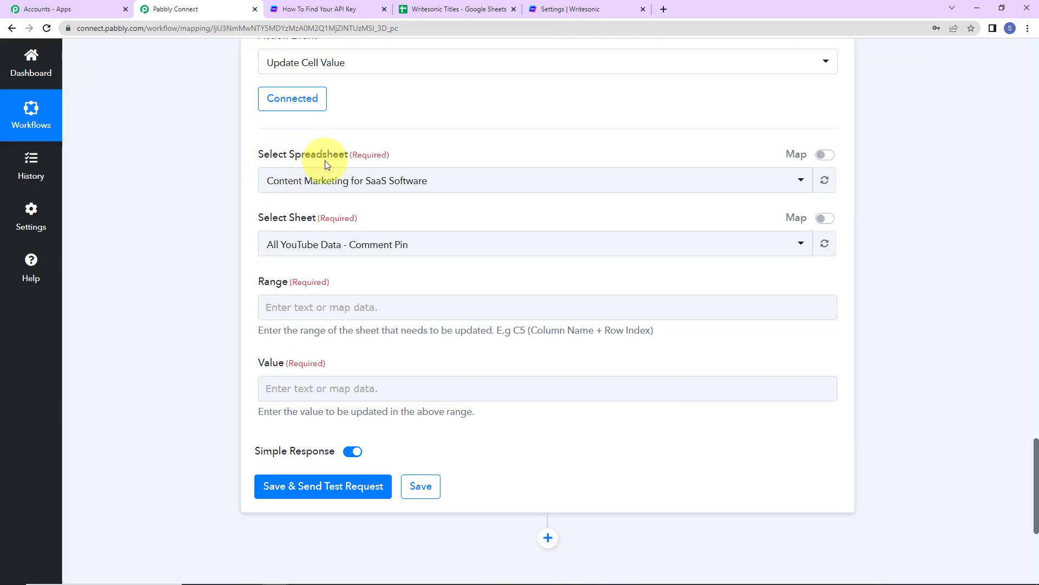
{"action": "left_click", "coordinate": [468, 184]}
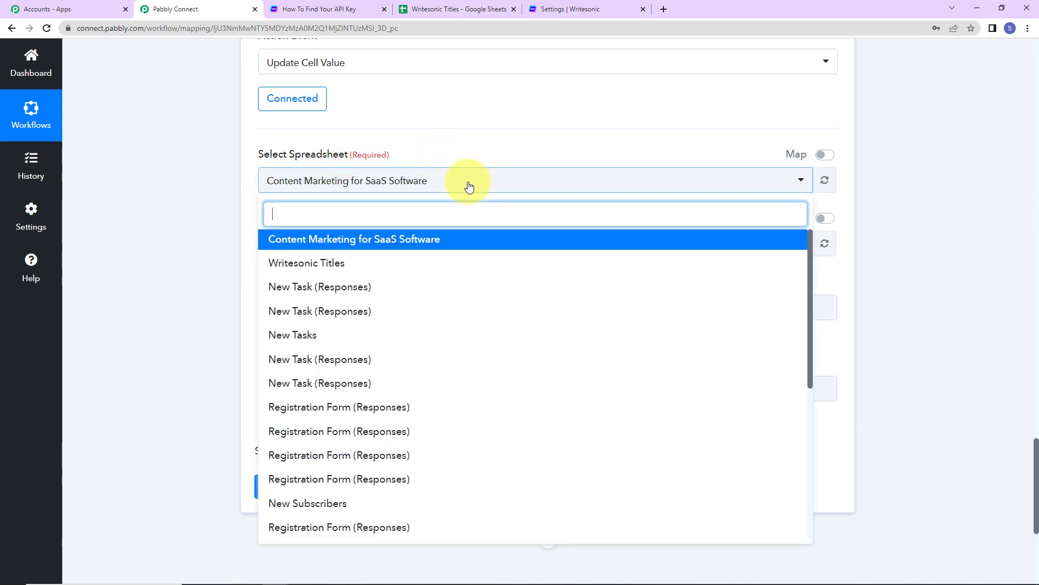
{"action": "left_click", "coordinate": [354, 270]}
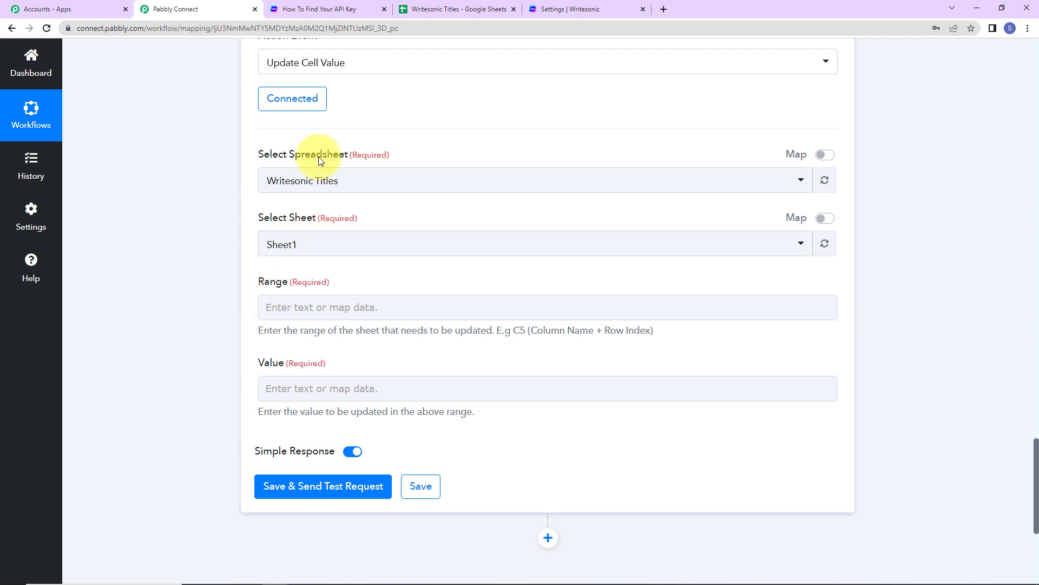
Check the Article Generated column in the spreadsheet, and set the Range to B followed by the RowIndex mapped from the trigger.
{"action": "left_click", "coordinate": [453, 11]}
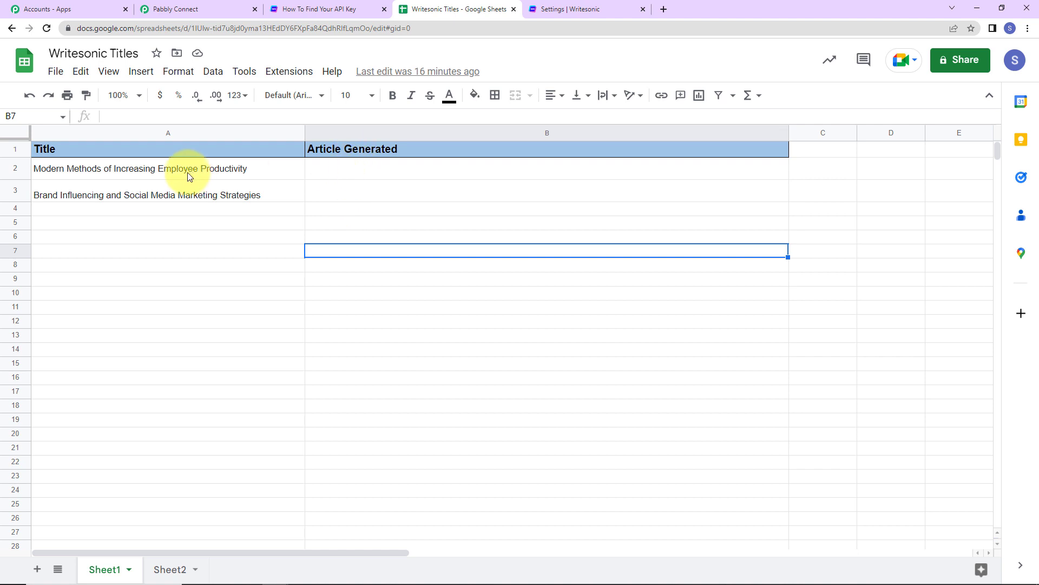
{"action": "left_click", "coordinate": [378, 177]}
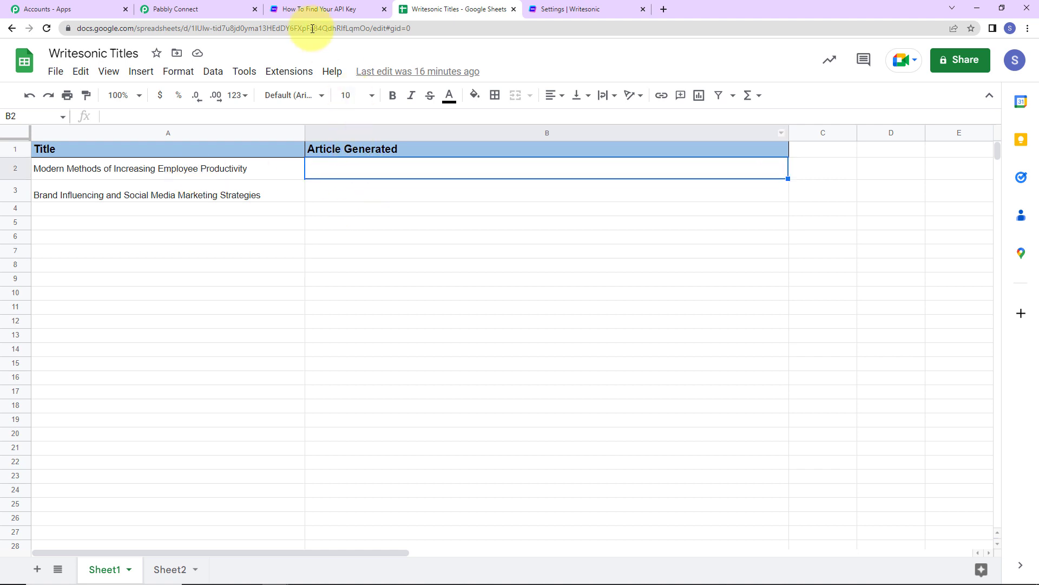
{"action": "left_click", "coordinate": [190, 10]}
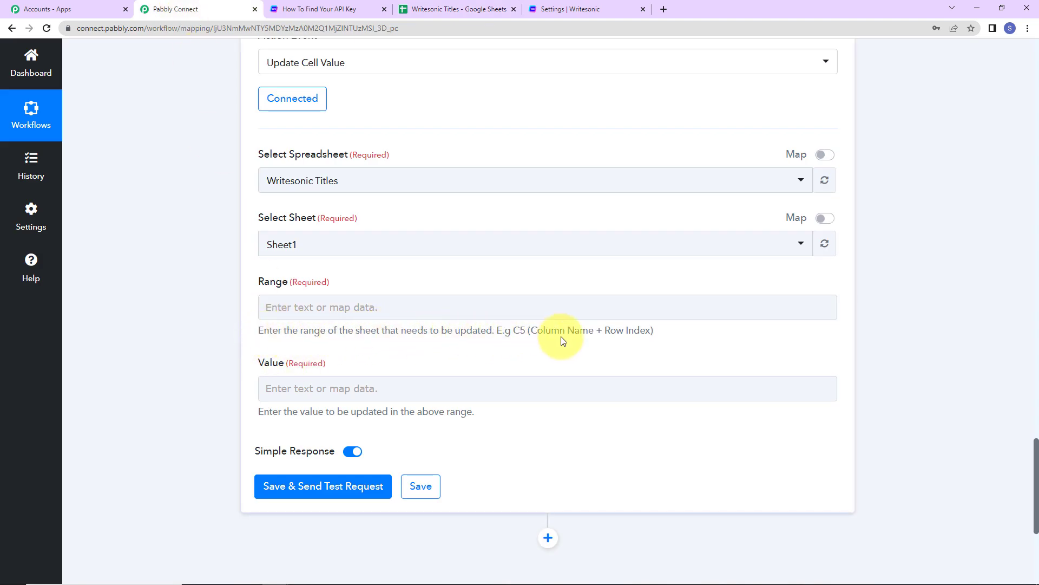
{"action": "left_click", "coordinate": [289, 301]}
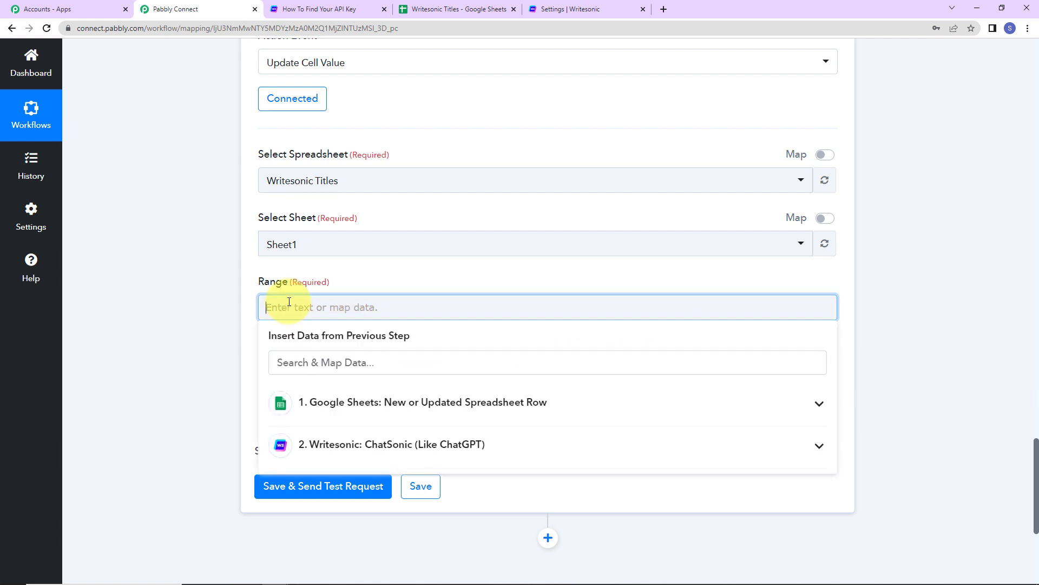
{"action": "type", "text": "B"}
{"action": "left_click", "coordinate": [360, 409]}
{"action": "scroll", "coordinate": [398, 489], "scroll_direction": "down", "scroll_amount": 2}
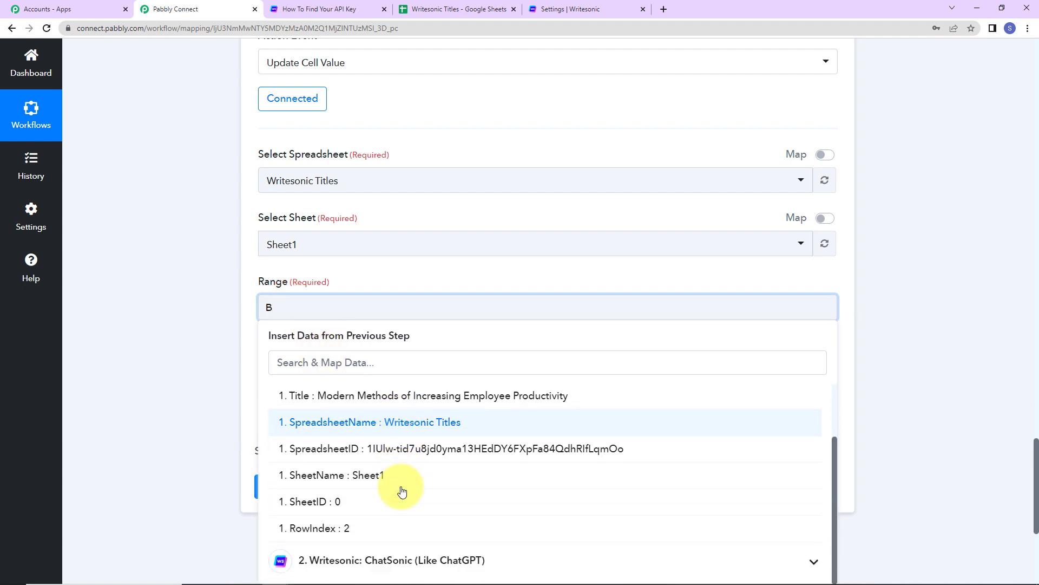
{"action": "left_click", "coordinate": [318, 528]}
{"action": "left_click", "coordinate": [201, 348]}
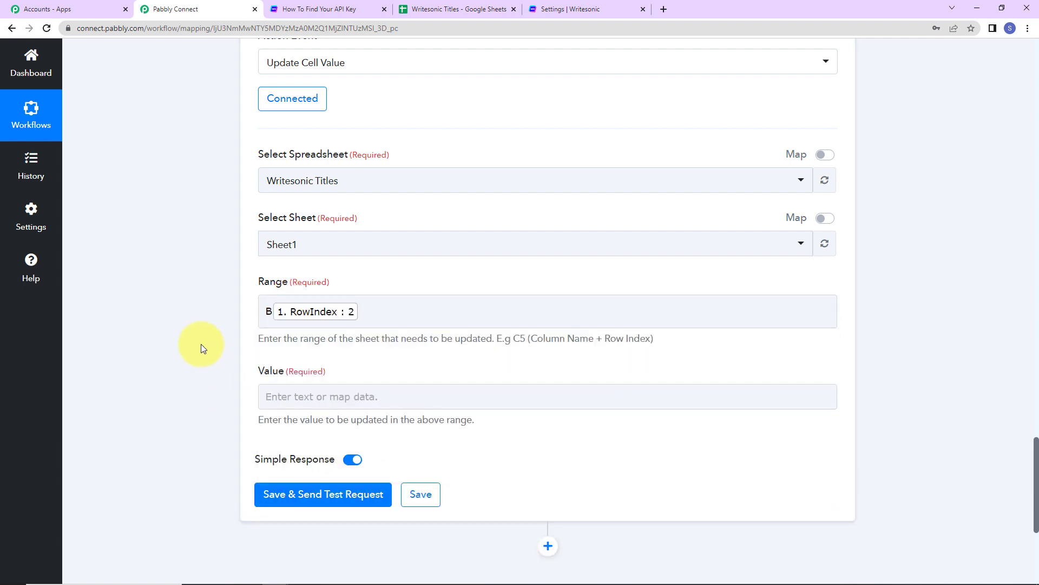
Map the ChatSonic Message into the Value field, and save and test the Update Cell Value action.
{"action": "left_click", "coordinate": [292, 395]}
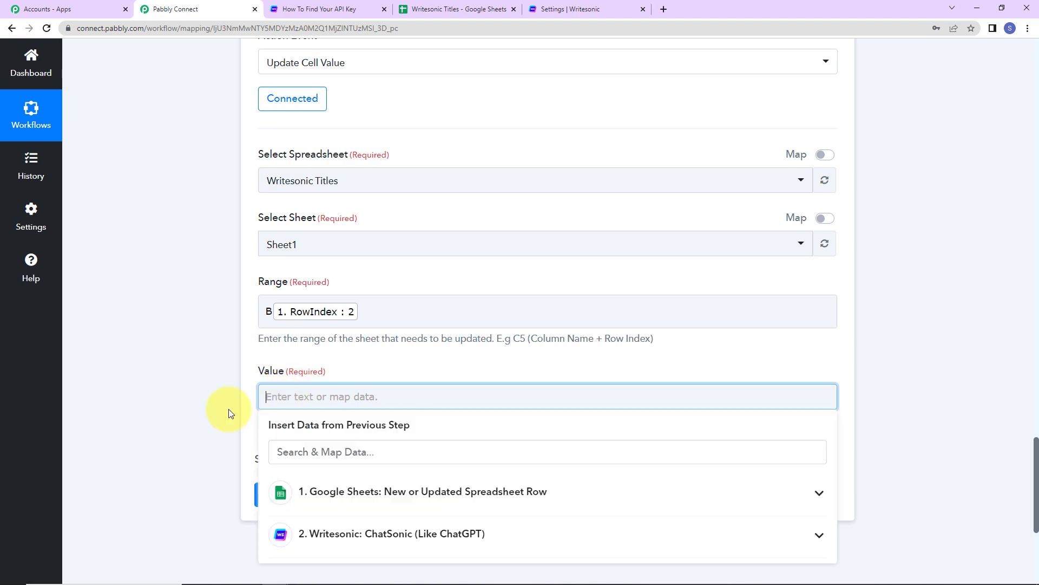
{"action": "scroll", "coordinate": [195, 401], "scroll_direction": "down", "scroll_amount": 2}
{"action": "left_click", "coordinate": [400, 405]}
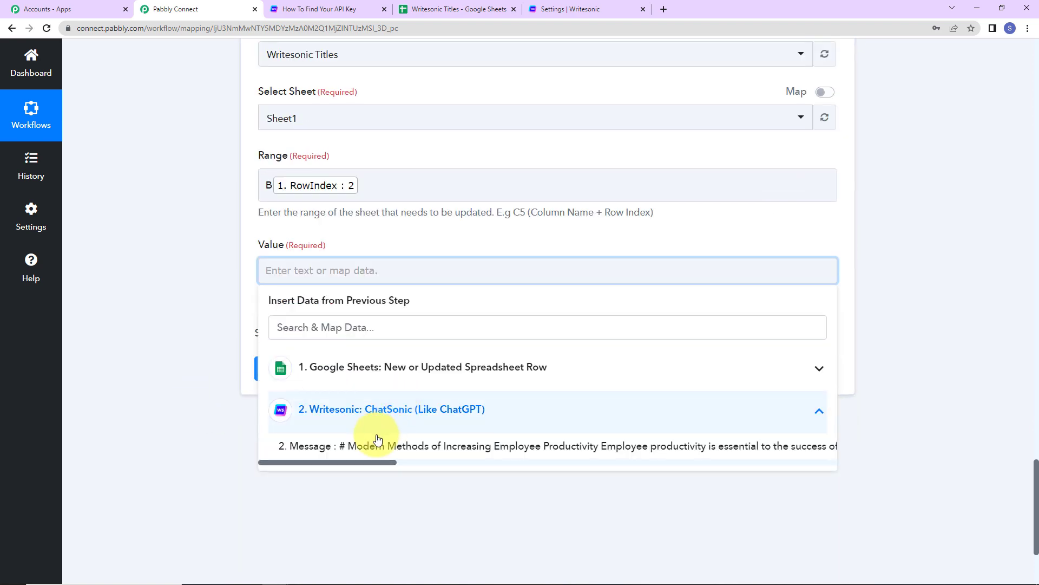
{"action": "left_click", "coordinate": [567, 446]}
{"action": "left_click", "coordinate": [132, 366]}
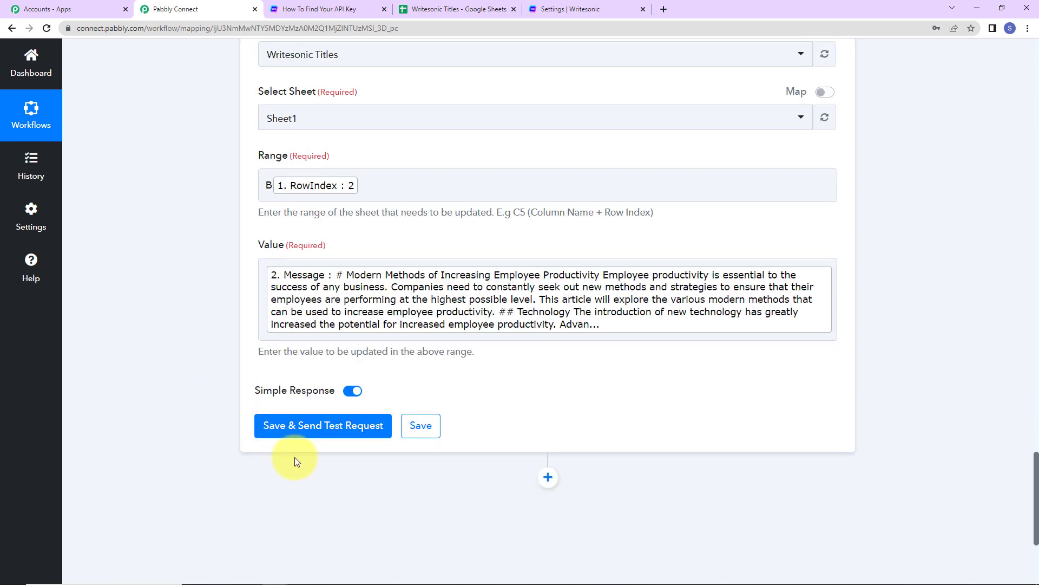
{"action": "left_click", "coordinate": [350, 423]}
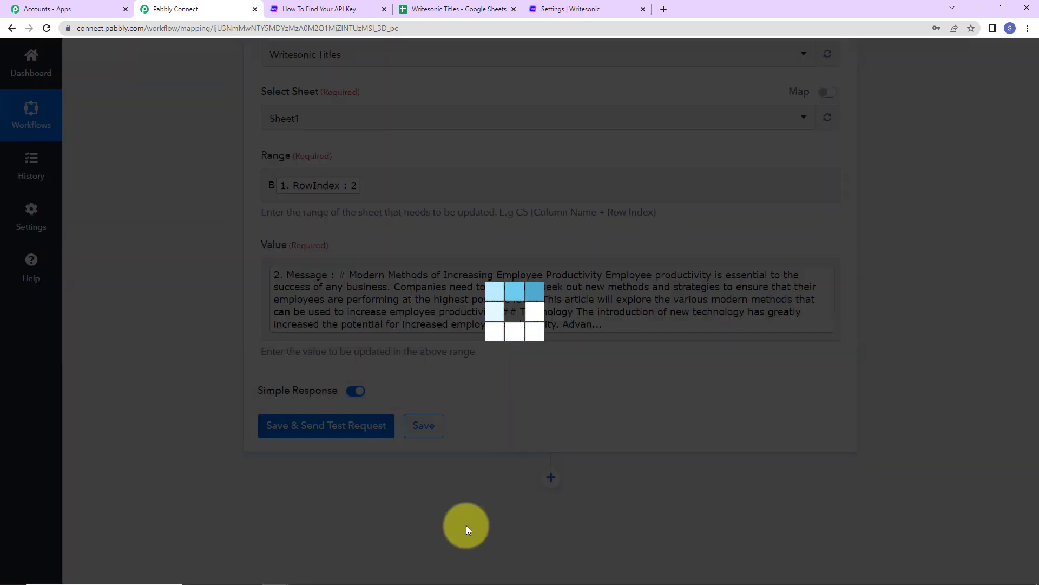
{"action": "scroll", "coordinate": [891, 454], "scroll_direction": "down", "scroll_amount": 5}
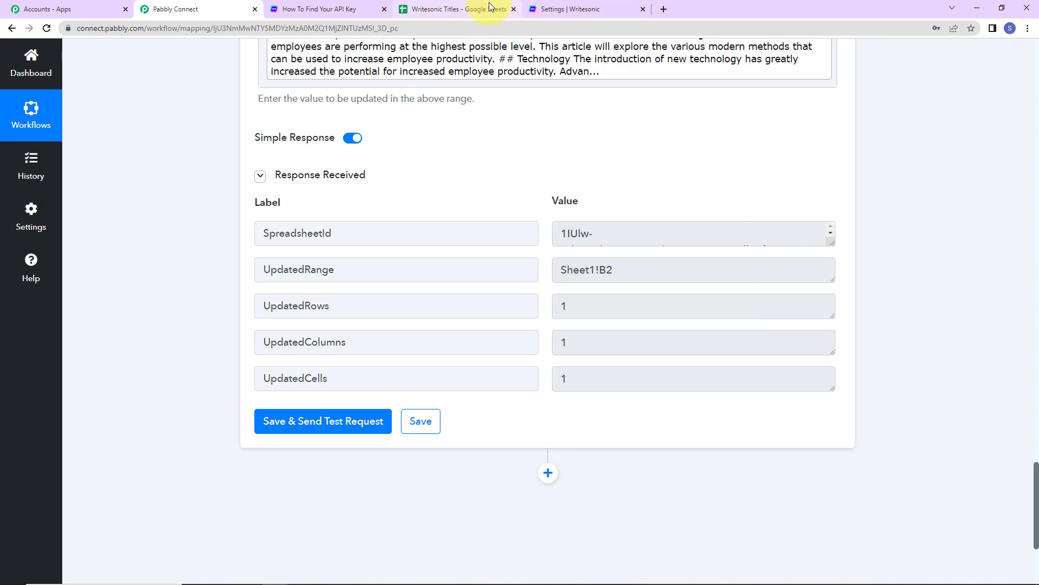
Open cell B2 in the Writesonic Titles spreadsheet and inspect the full generated article.
{"action": "left_click", "coordinate": [455, 9]}
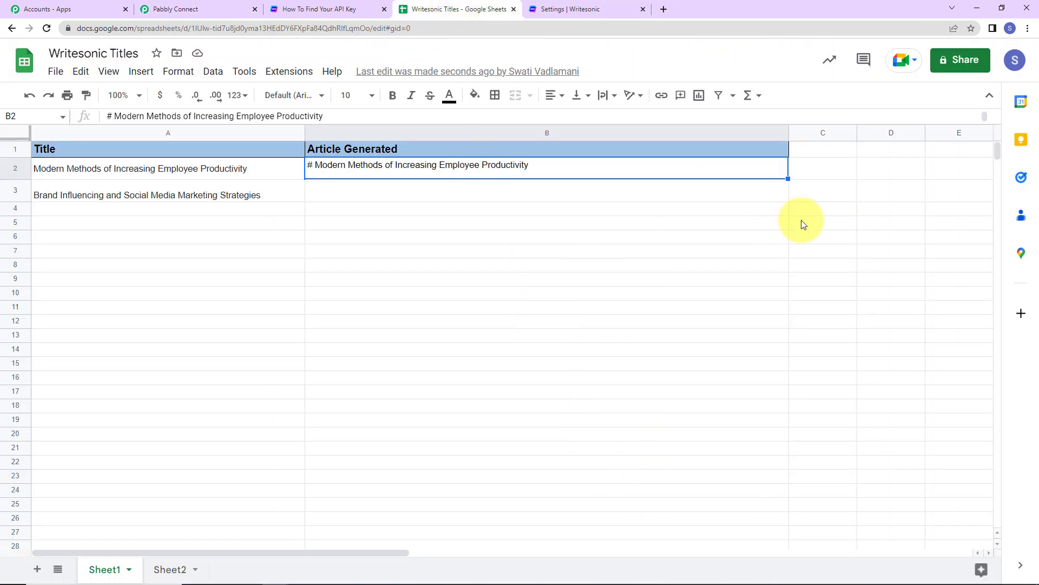
{"action": "double_click", "coordinate": [563, 165]}
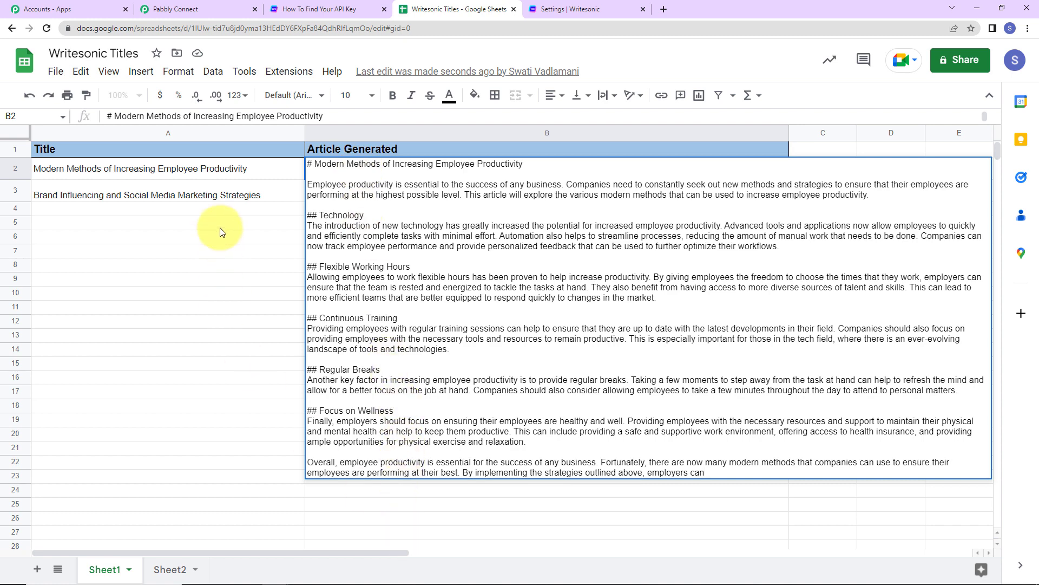
{"action": "left_click", "coordinate": [280, 168]}
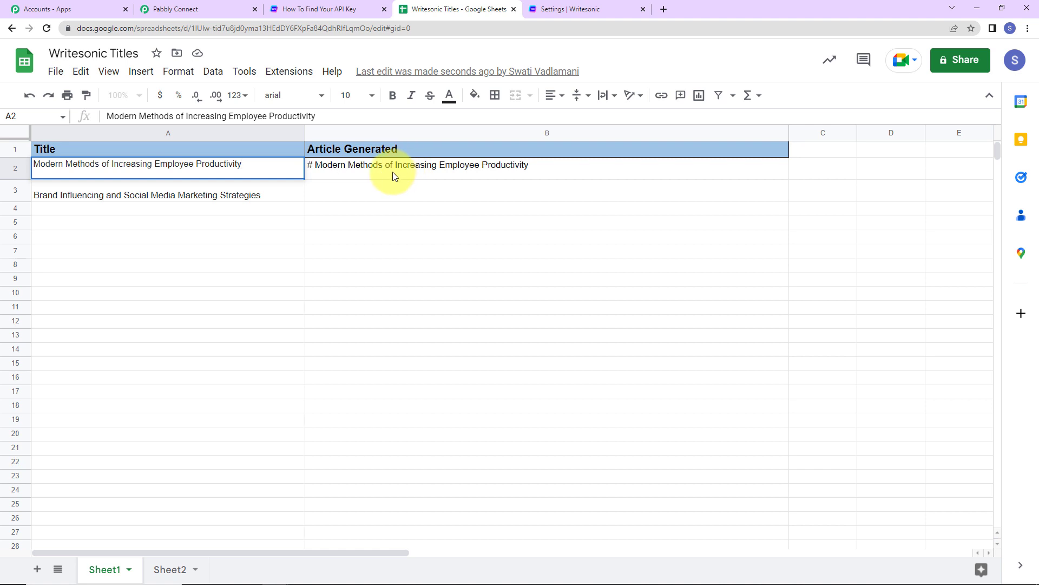
Copy the title "Brand Influencing and Social Media Marketing Strategies" from cell A3 and clear the cell.
{"action": "double_click", "coordinate": [269, 190]}
{"action": "left_click_drag", "start_coordinate": [271, 188], "coordinate": [3, 192]}
{"action": "key", "text": "ctrl+c"}
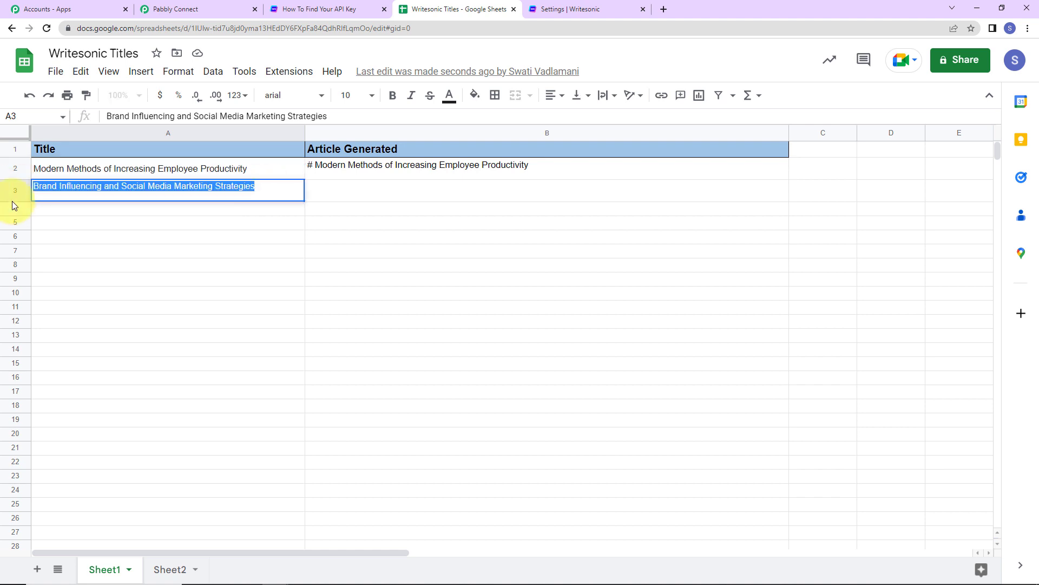
{"action": "left_click", "coordinate": [13, 205]}
{"action": "left_click", "coordinate": [287, 199]}
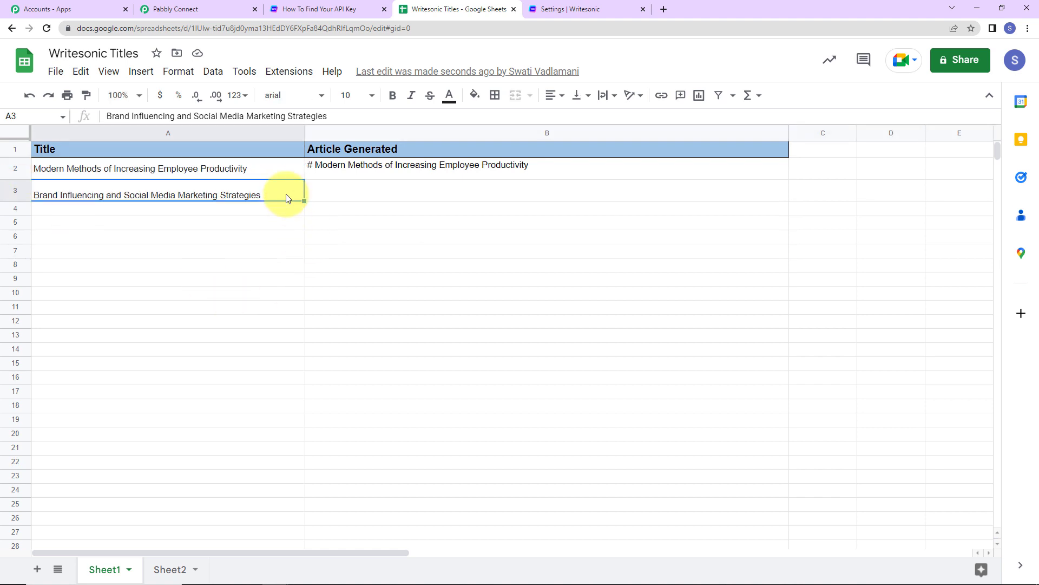
{"action": "key", "text": "Delete"}
{"action": "left_click", "coordinate": [396, 278]}
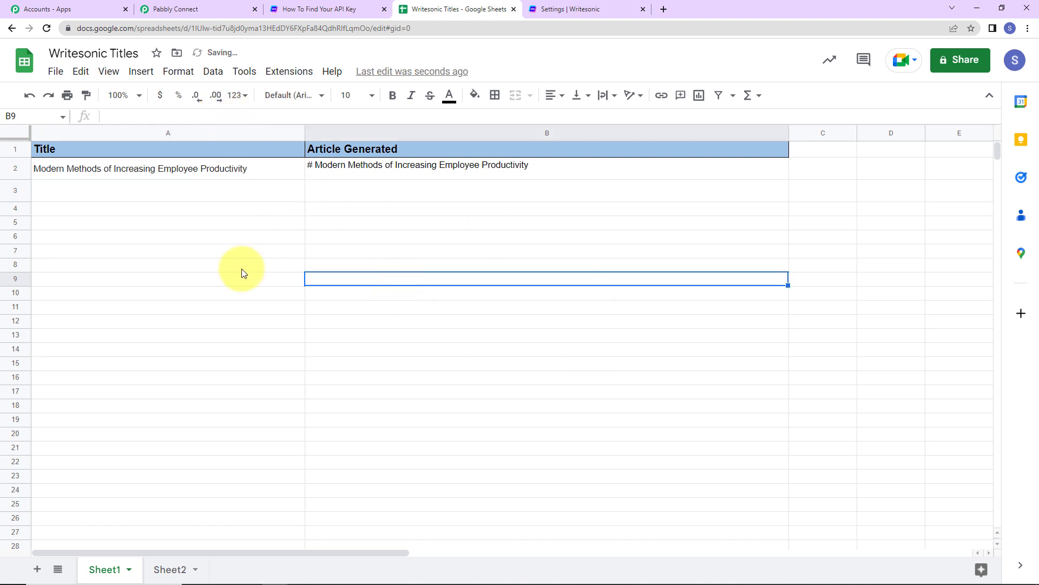
Paste the copied title back into cell A3 to trigger the workflow, and open cell B3 to inspect the generated article.
{"action": "double_click", "coordinate": [221, 198]}
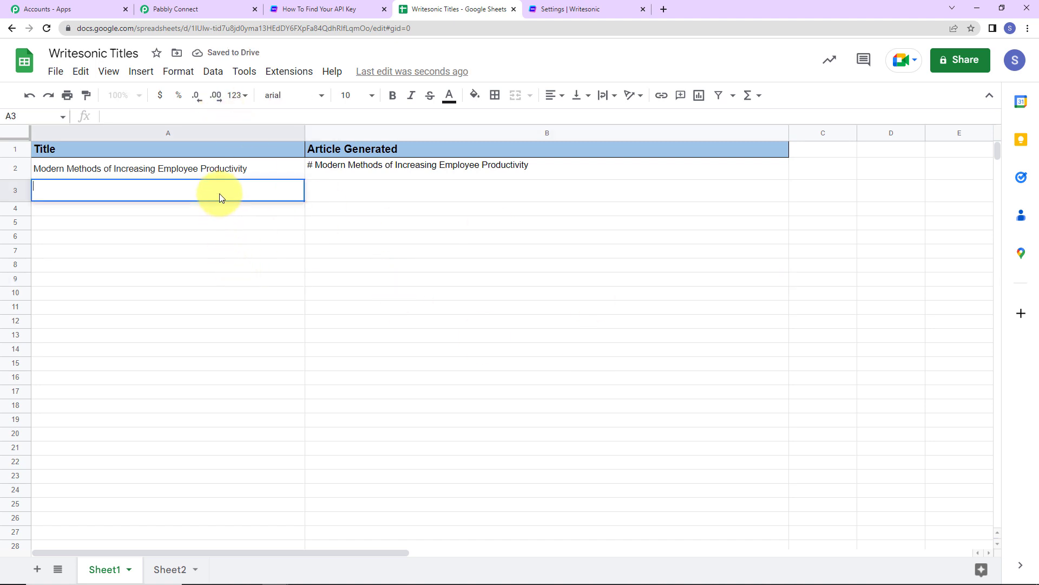
{"action": "key", "text": "ctrl+v"}
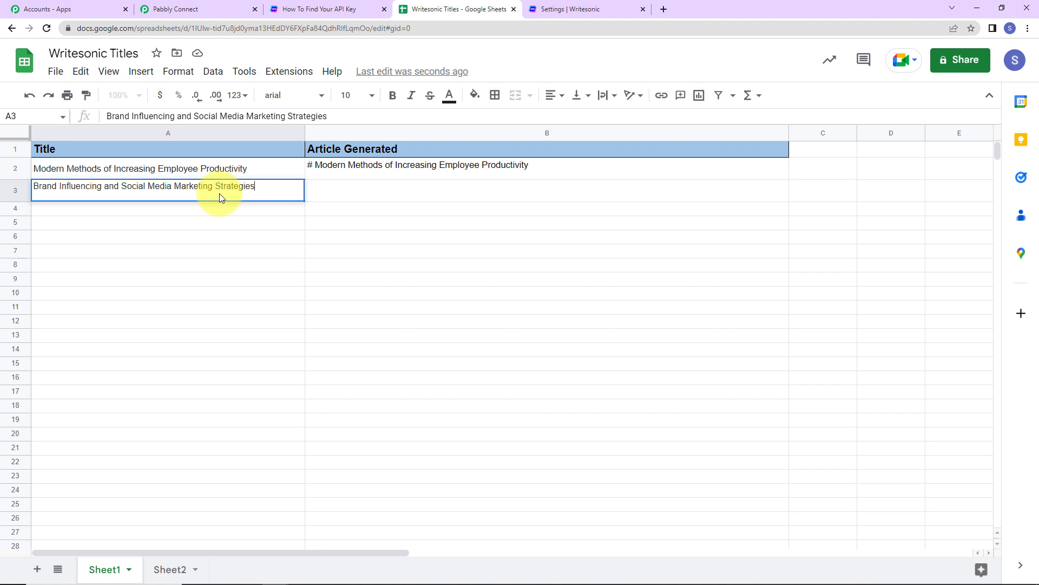
{"action": "key", "text": "Return"}
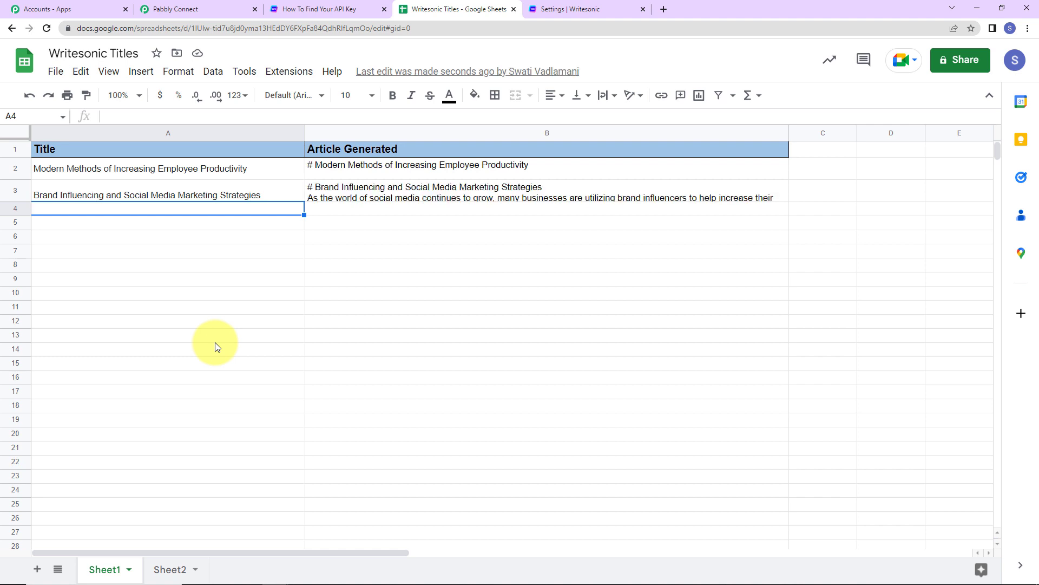
{"action": "double_click", "coordinate": [765, 190]}
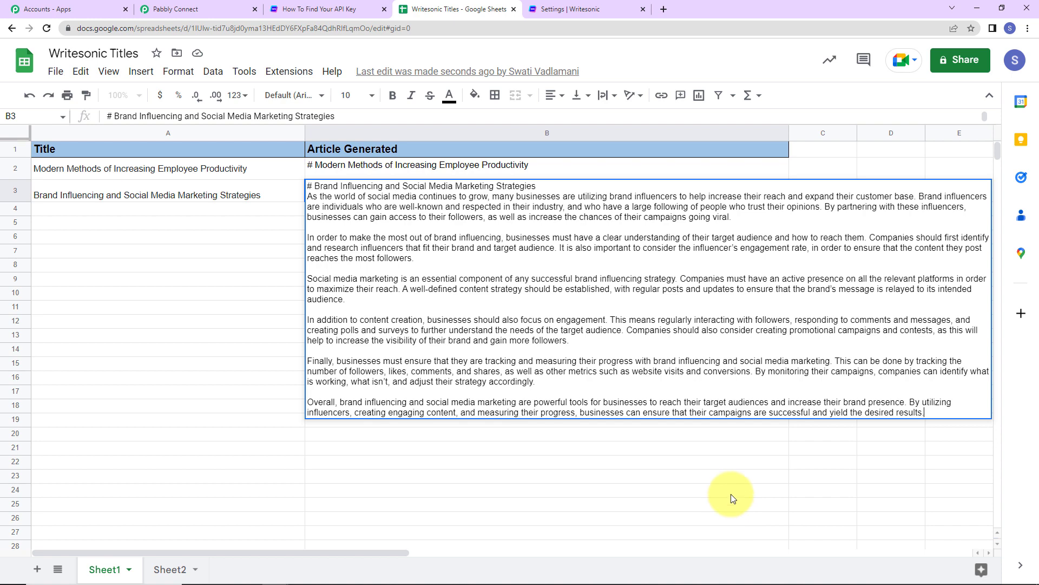
Switch to the Pabbly Connect workflow and collapse the Google Sheets trigger, the ChatSonic action and the Update Cell Value action.
{"action": "left_click", "coordinate": [173, 11]}
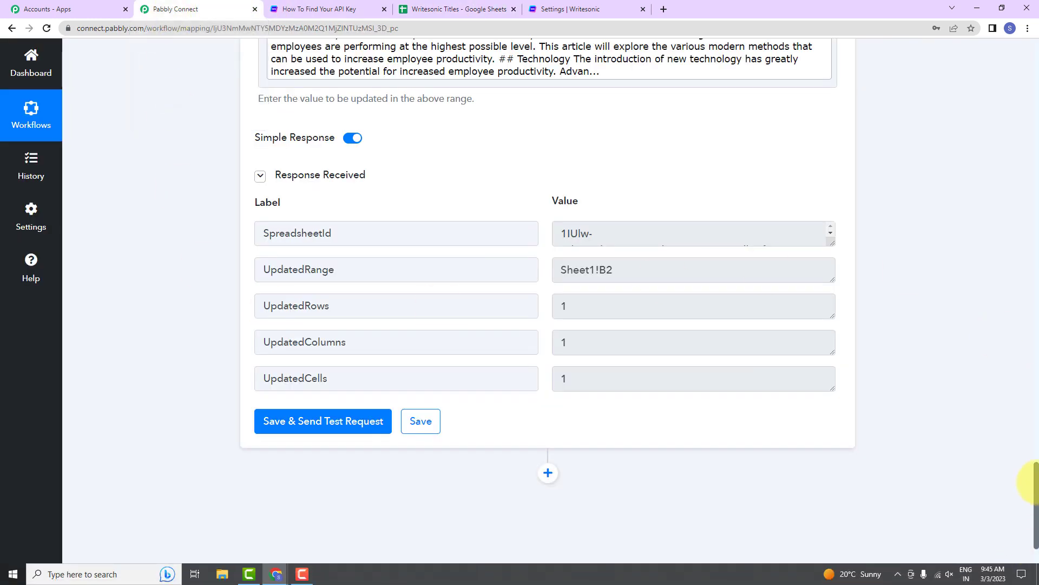
{"action": "left_click_drag", "start_coordinate": [1036, 478], "coordinate": [988, 46]}
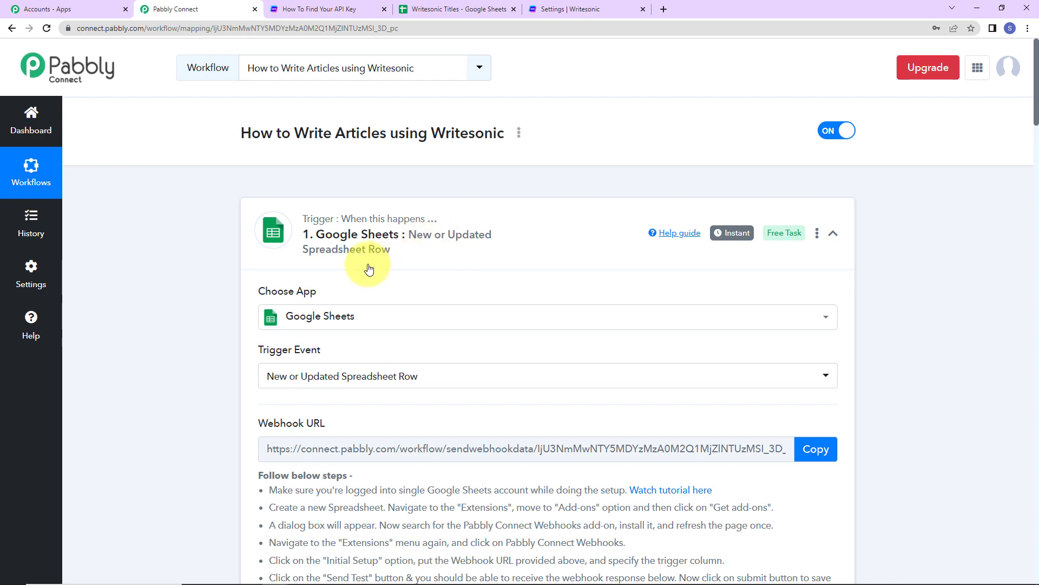
{"action": "left_click", "coordinate": [836, 247]}
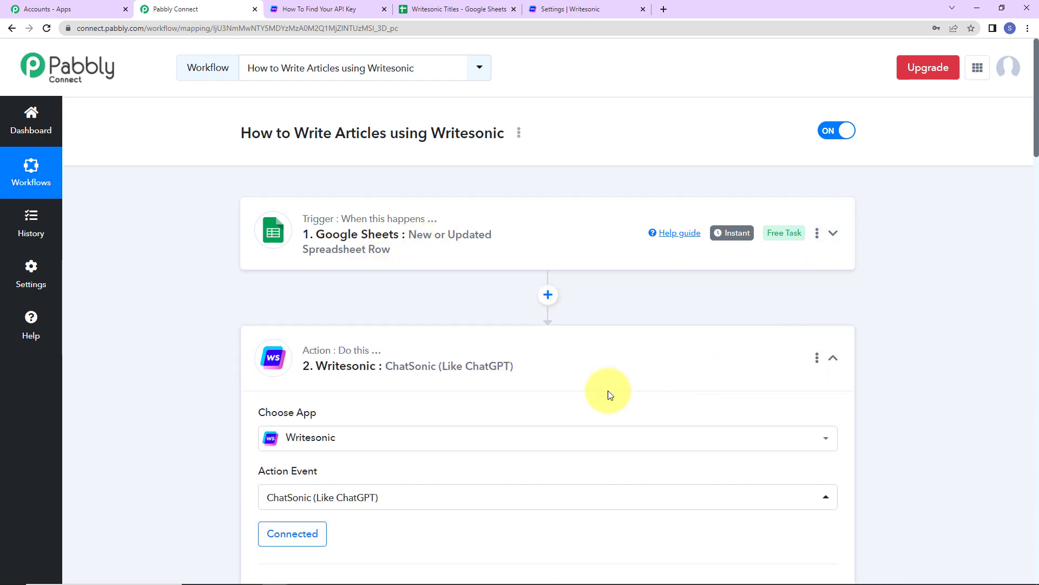
{"action": "scroll", "coordinate": [608, 394], "scroll_direction": "down", "scroll_amount": 2}
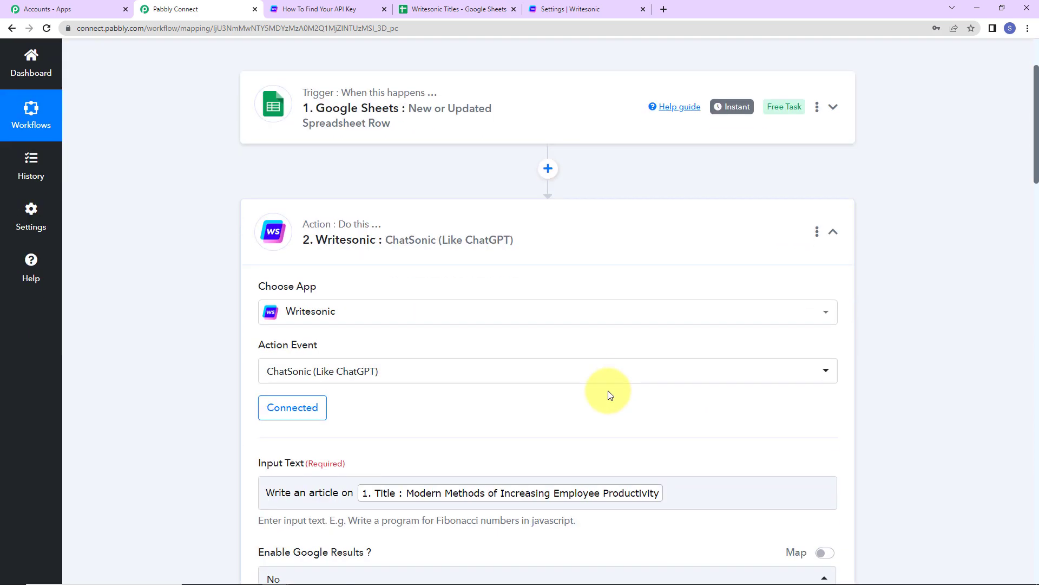
{"action": "left_click", "coordinate": [833, 232]}
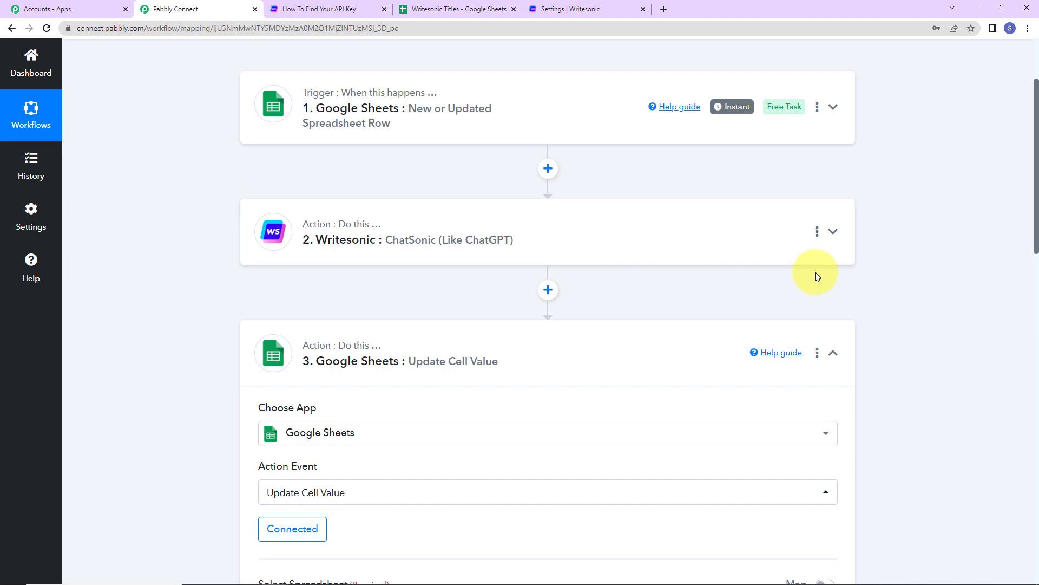
{"action": "left_click", "coordinate": [833, 353]}
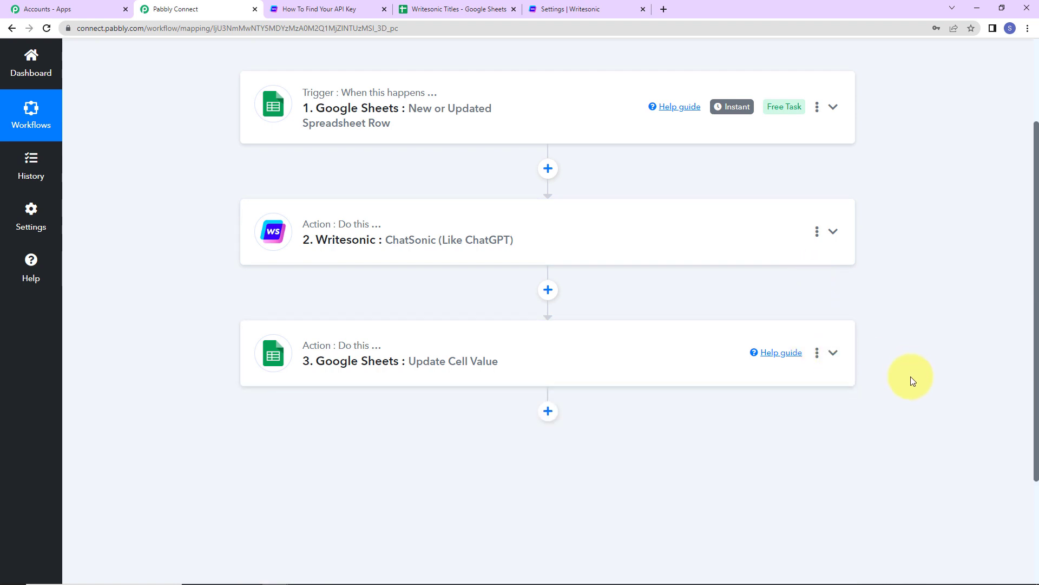